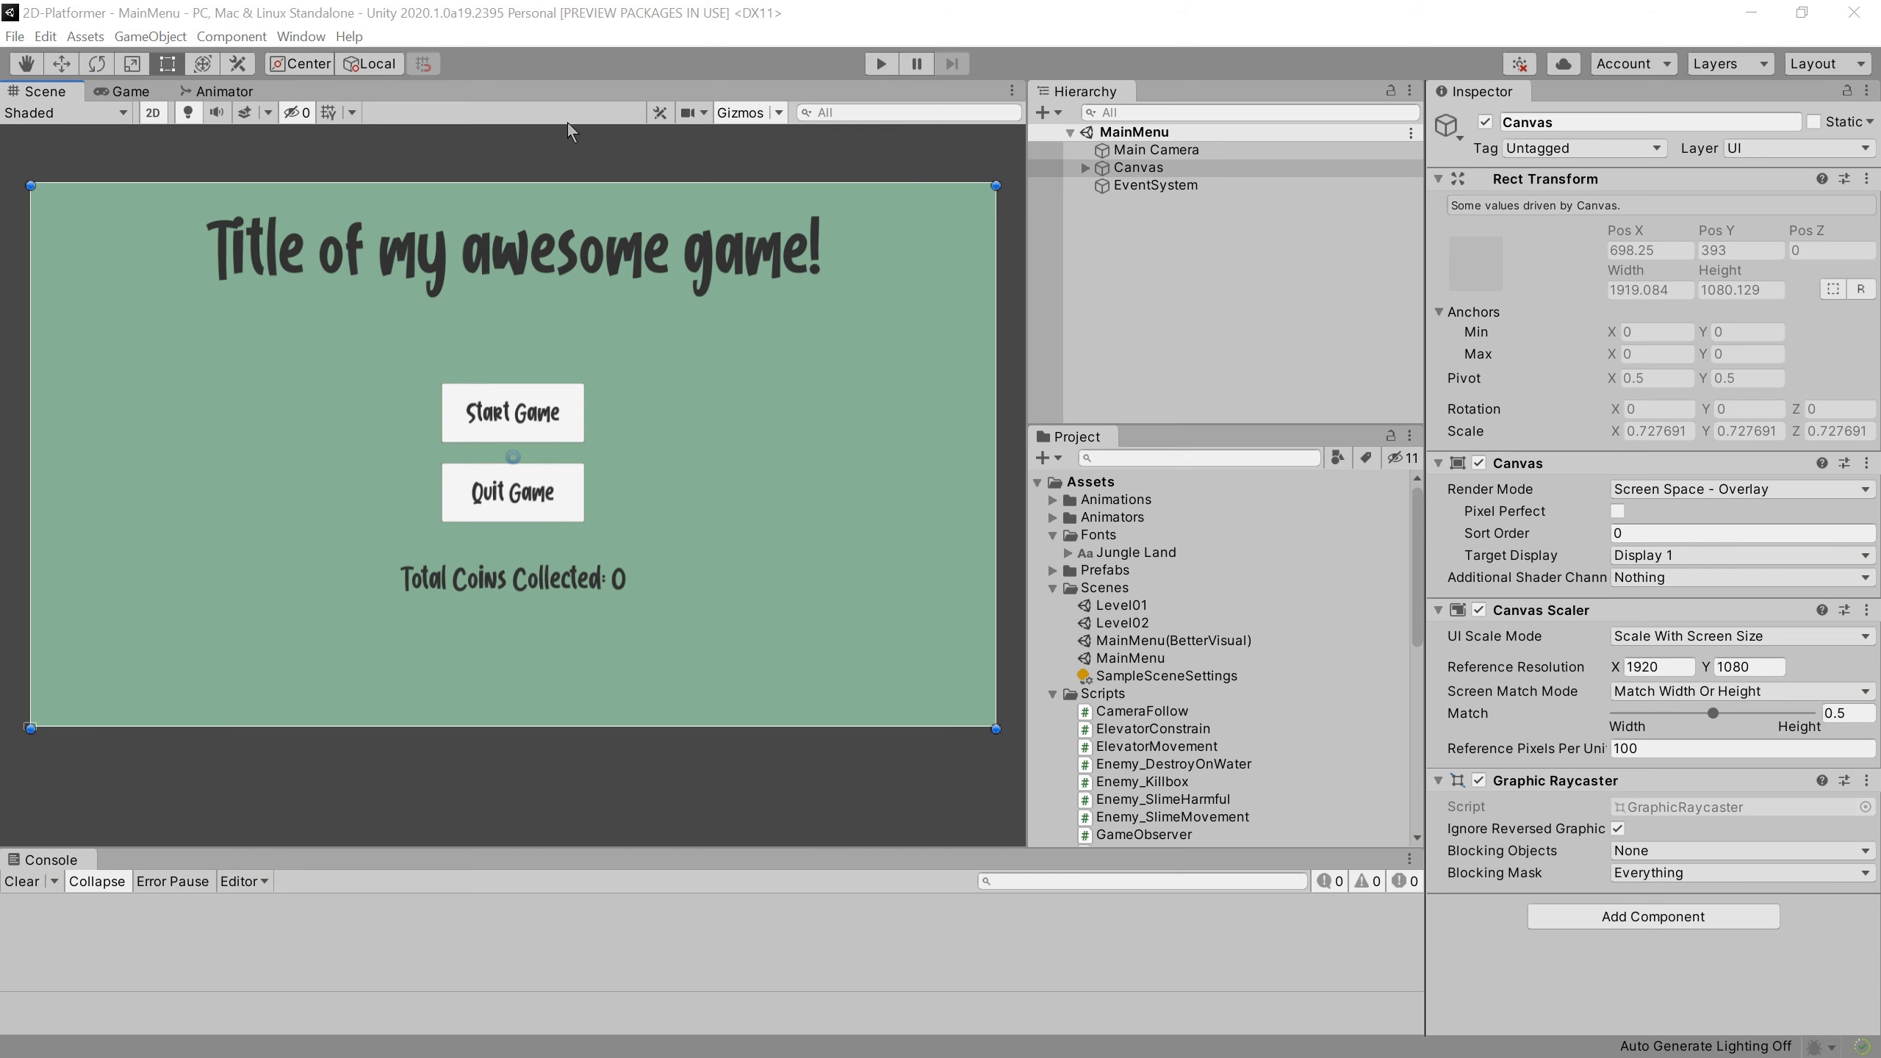
# Step: Preview the main menu in the Game view at a 16:9 aspect ratio
pyautogui.click(118, 92)
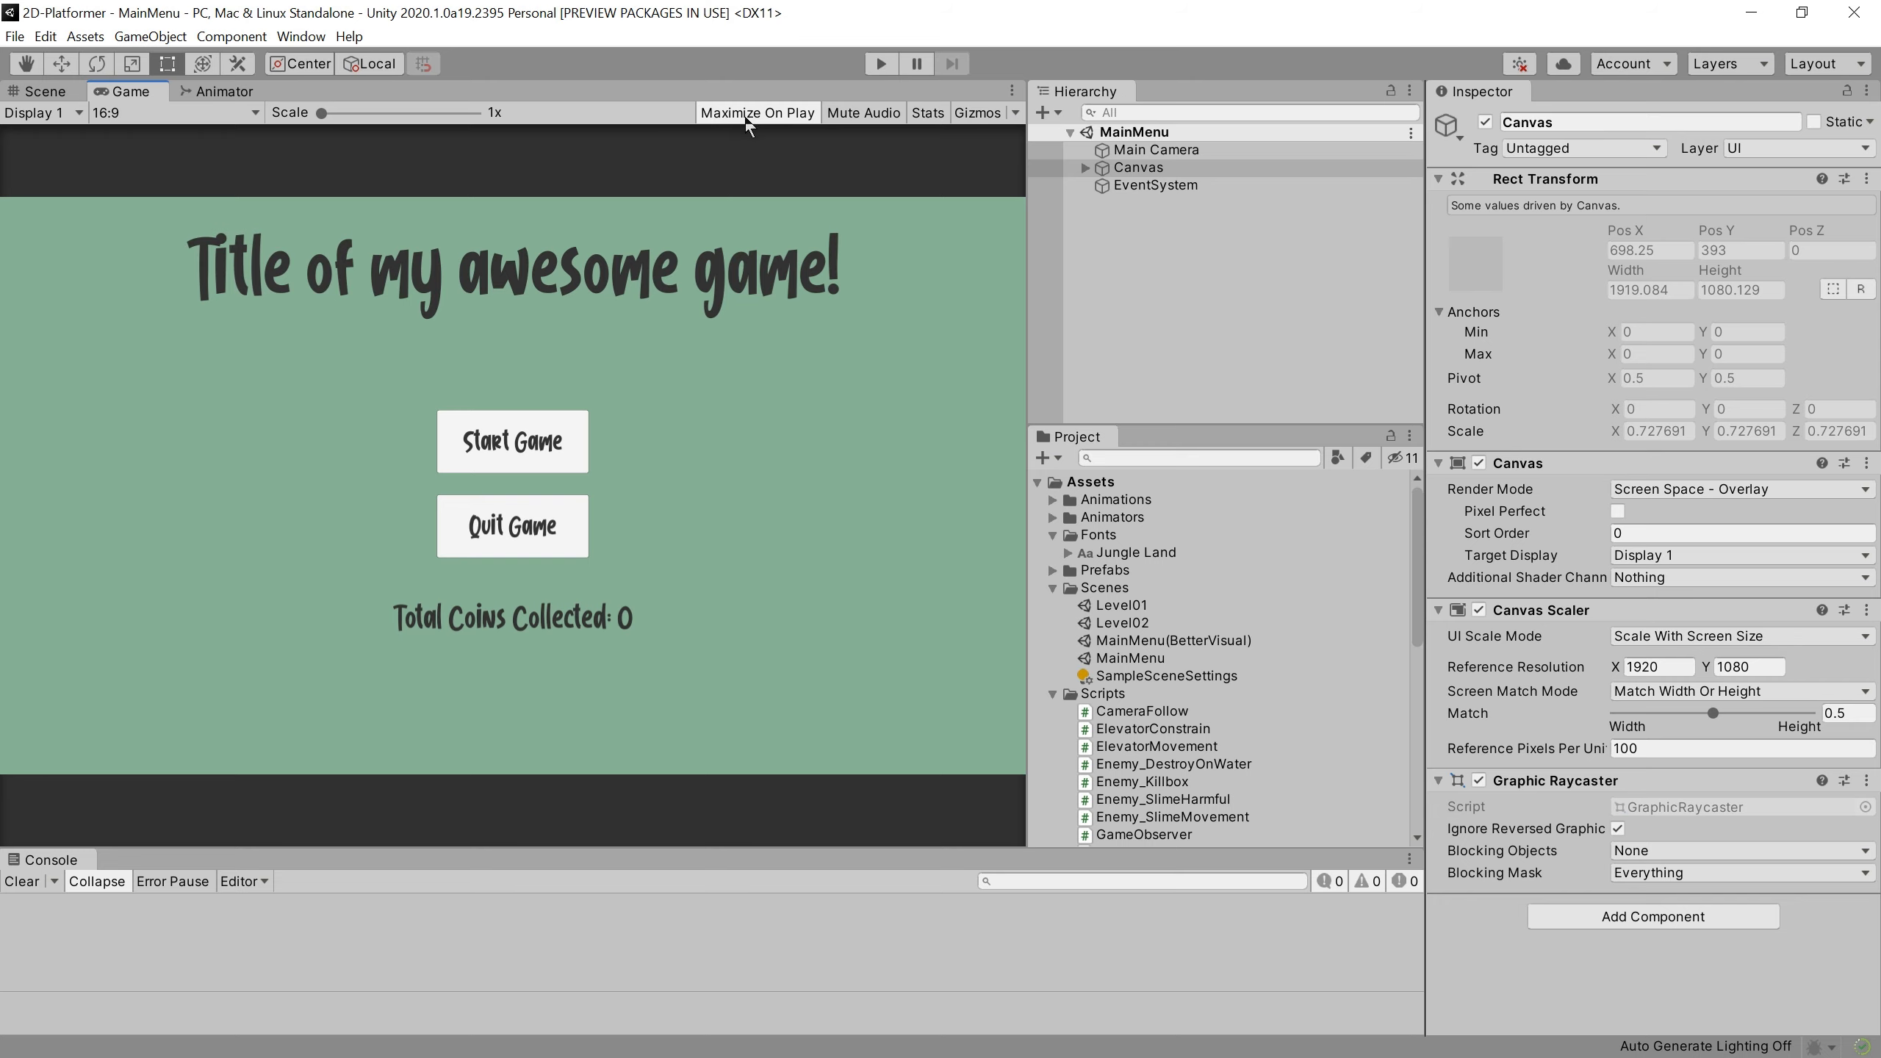
pyautogui.click(137, 112)
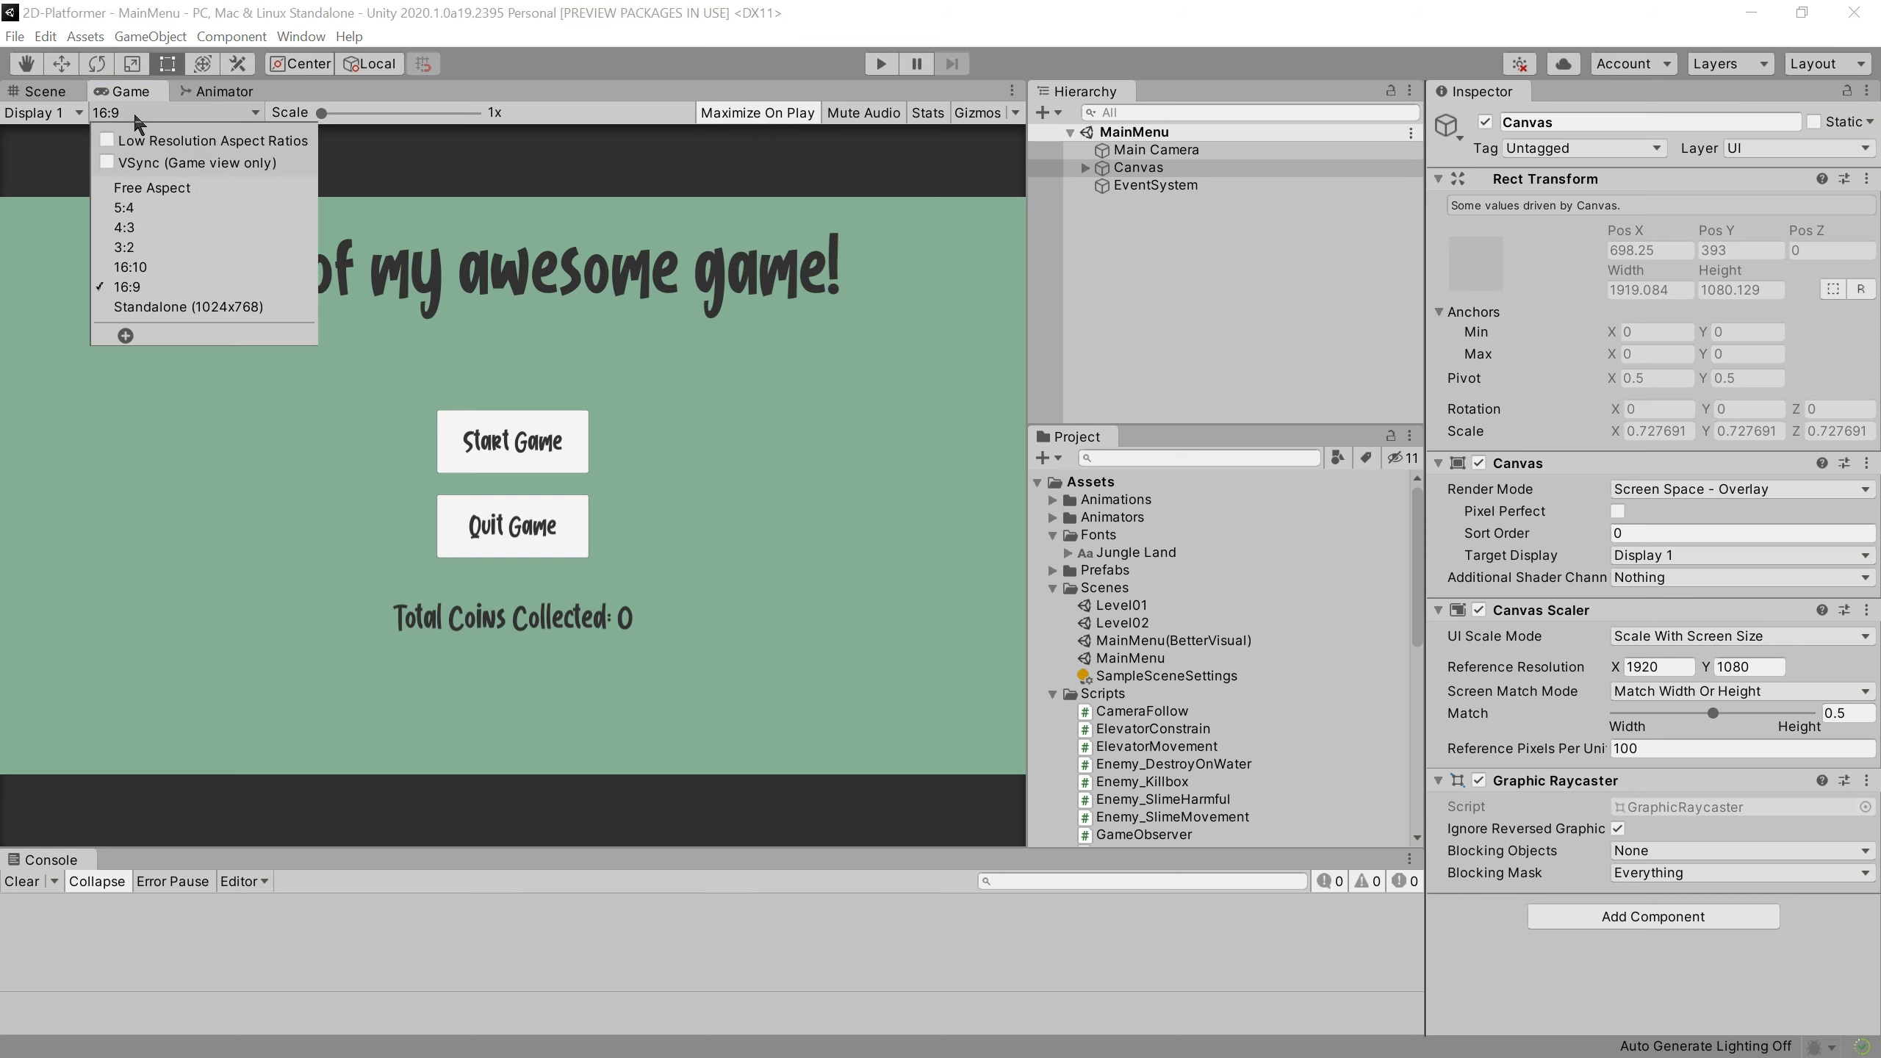
pyautogui.click(133, 286)
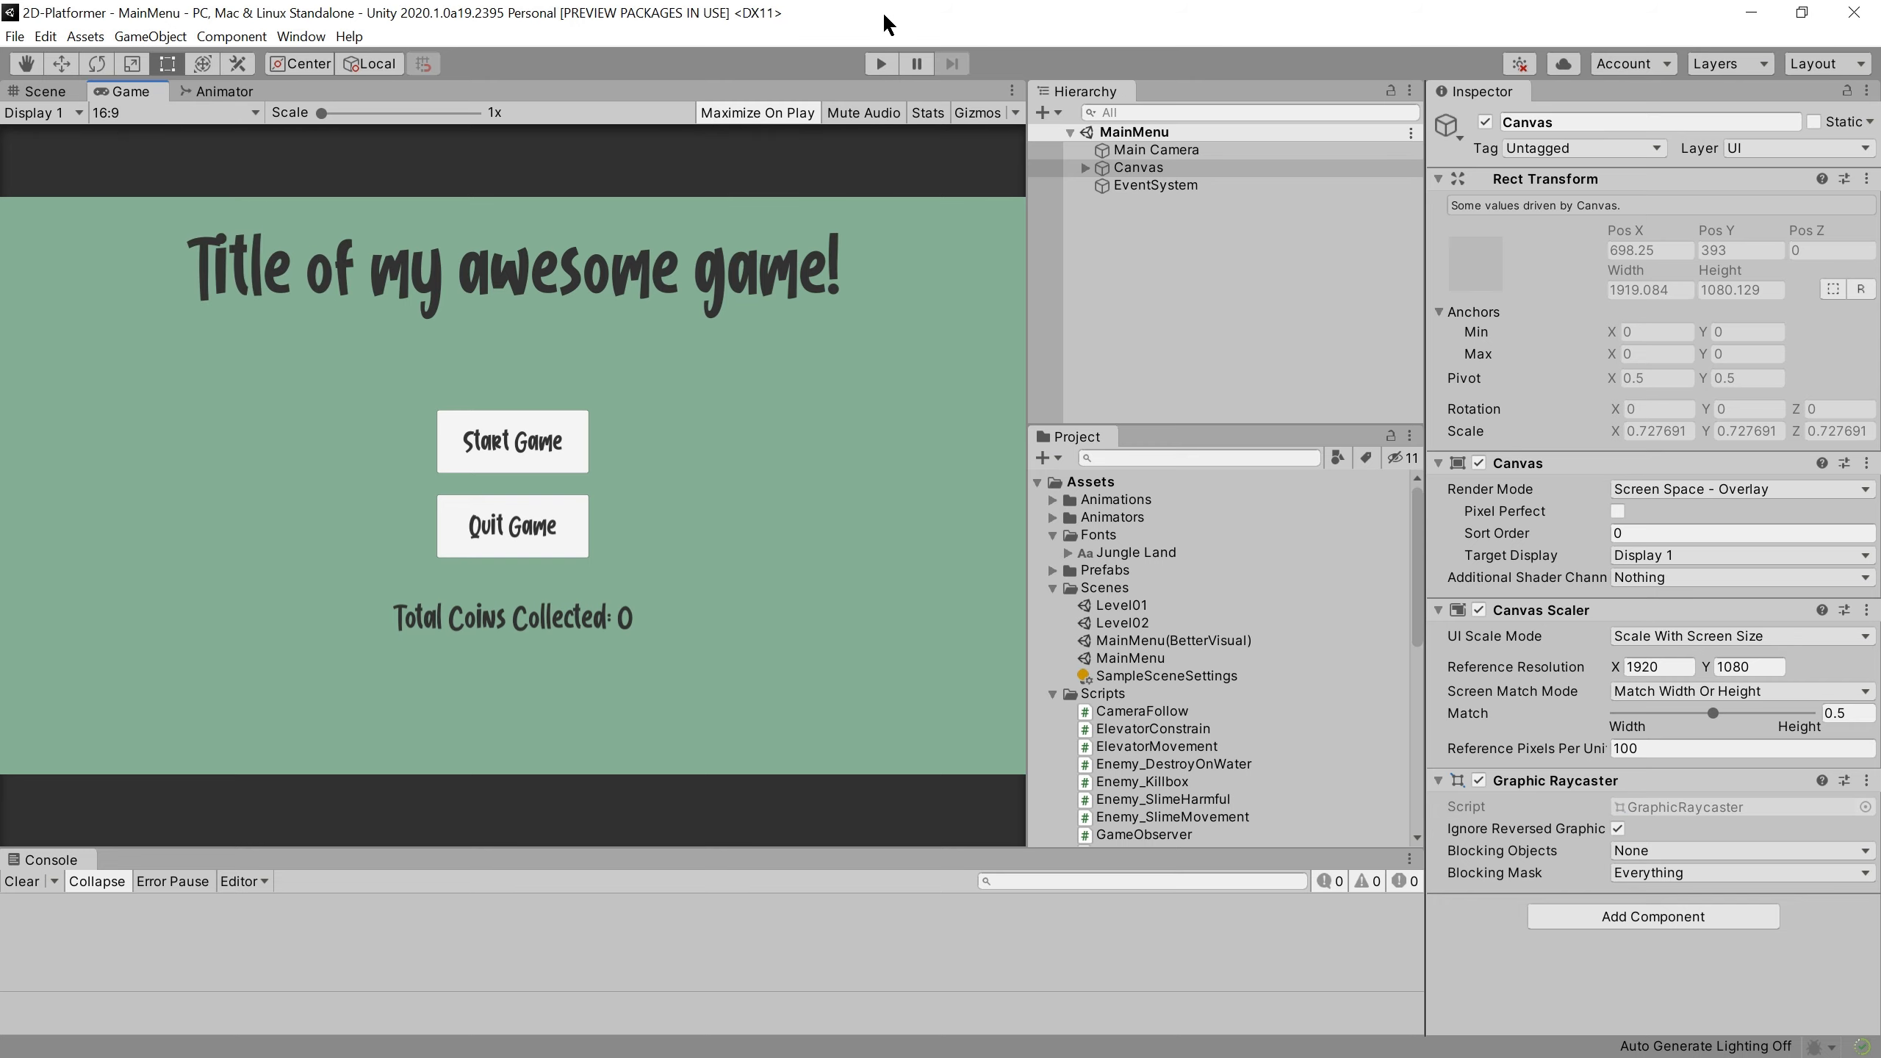
# Step: Enter Play mode and launch Level01 with the main menu's Start Game button
pyautogui.click(882, 65)
pyautogui.click(512, 441)
# Step: Walk the character left and right collecting coins, then stop Play mode
pyautogui.press('Left')
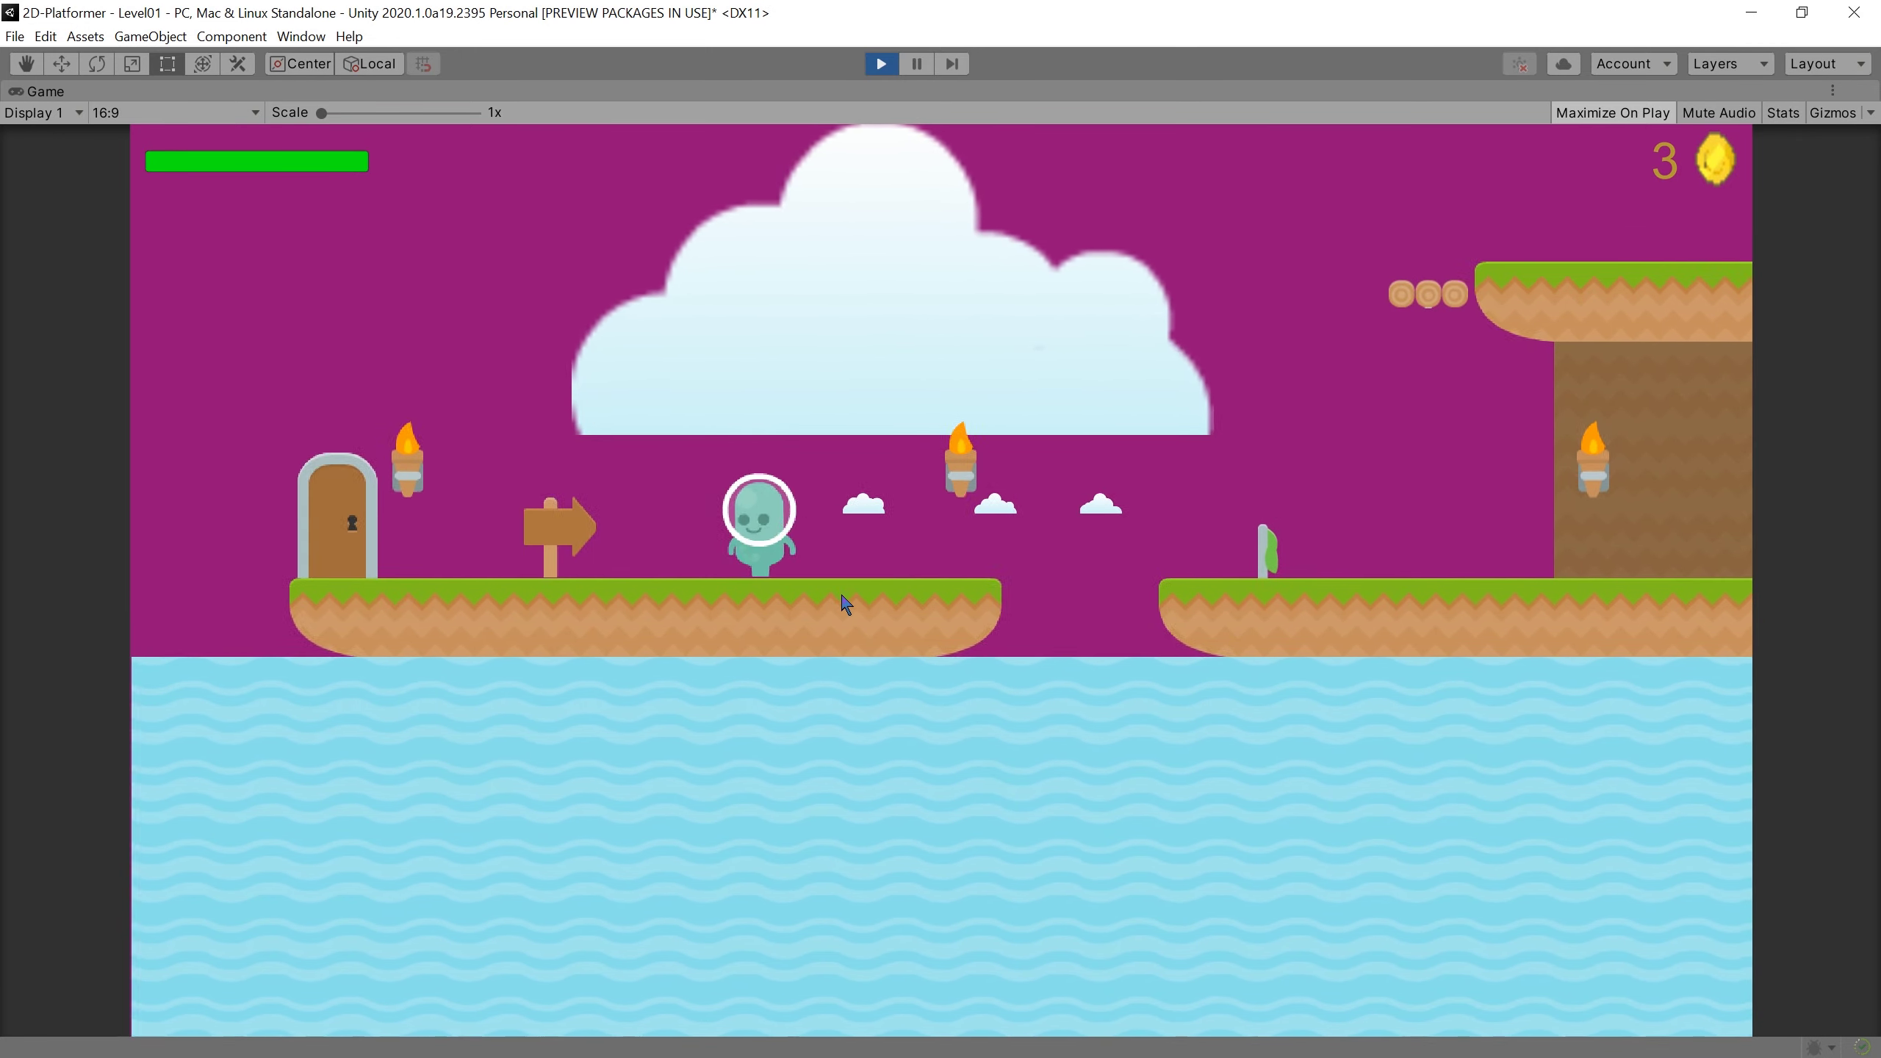
pyautogui.press('Right')
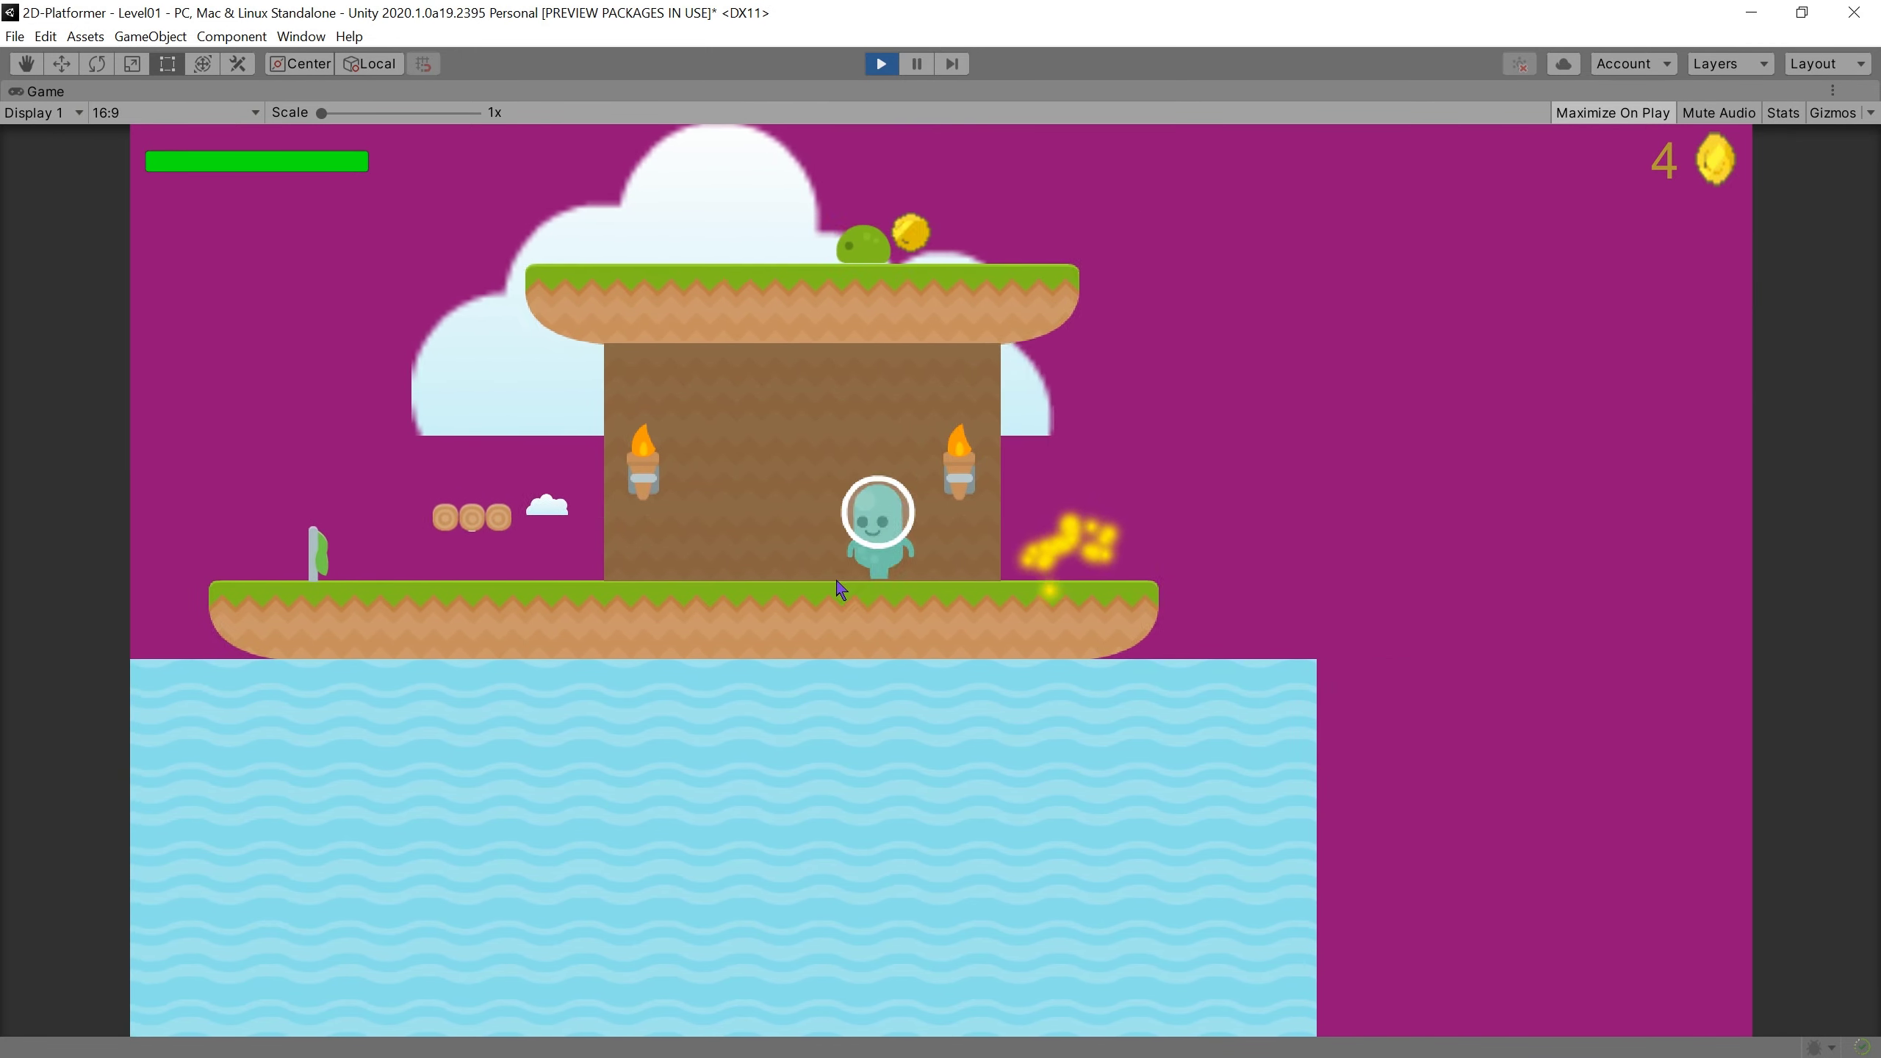
pyautogui.click(880, 63)
# Step: Replay Level01, jumping off the log platform into Level02, then stop the game
pyautogui.click(880, 63)
pyautogui.press('Left')
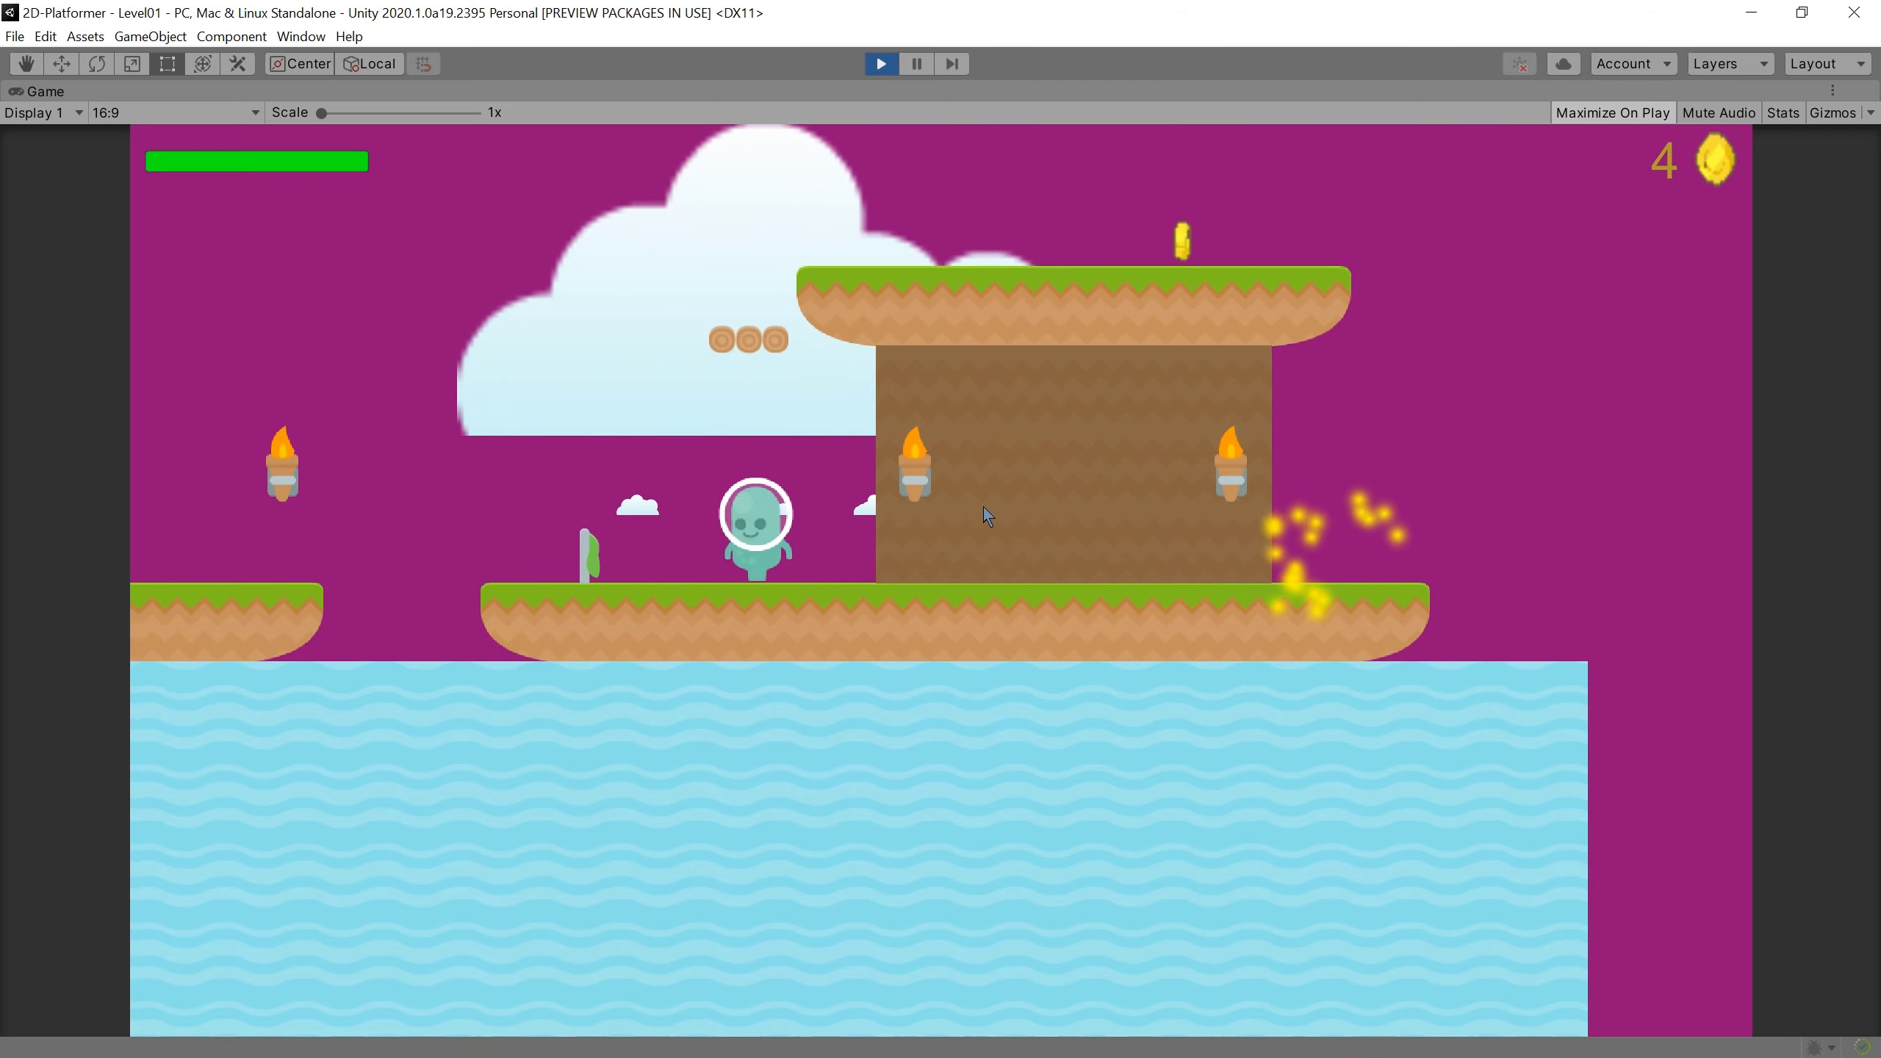
pyautogui.press('space')
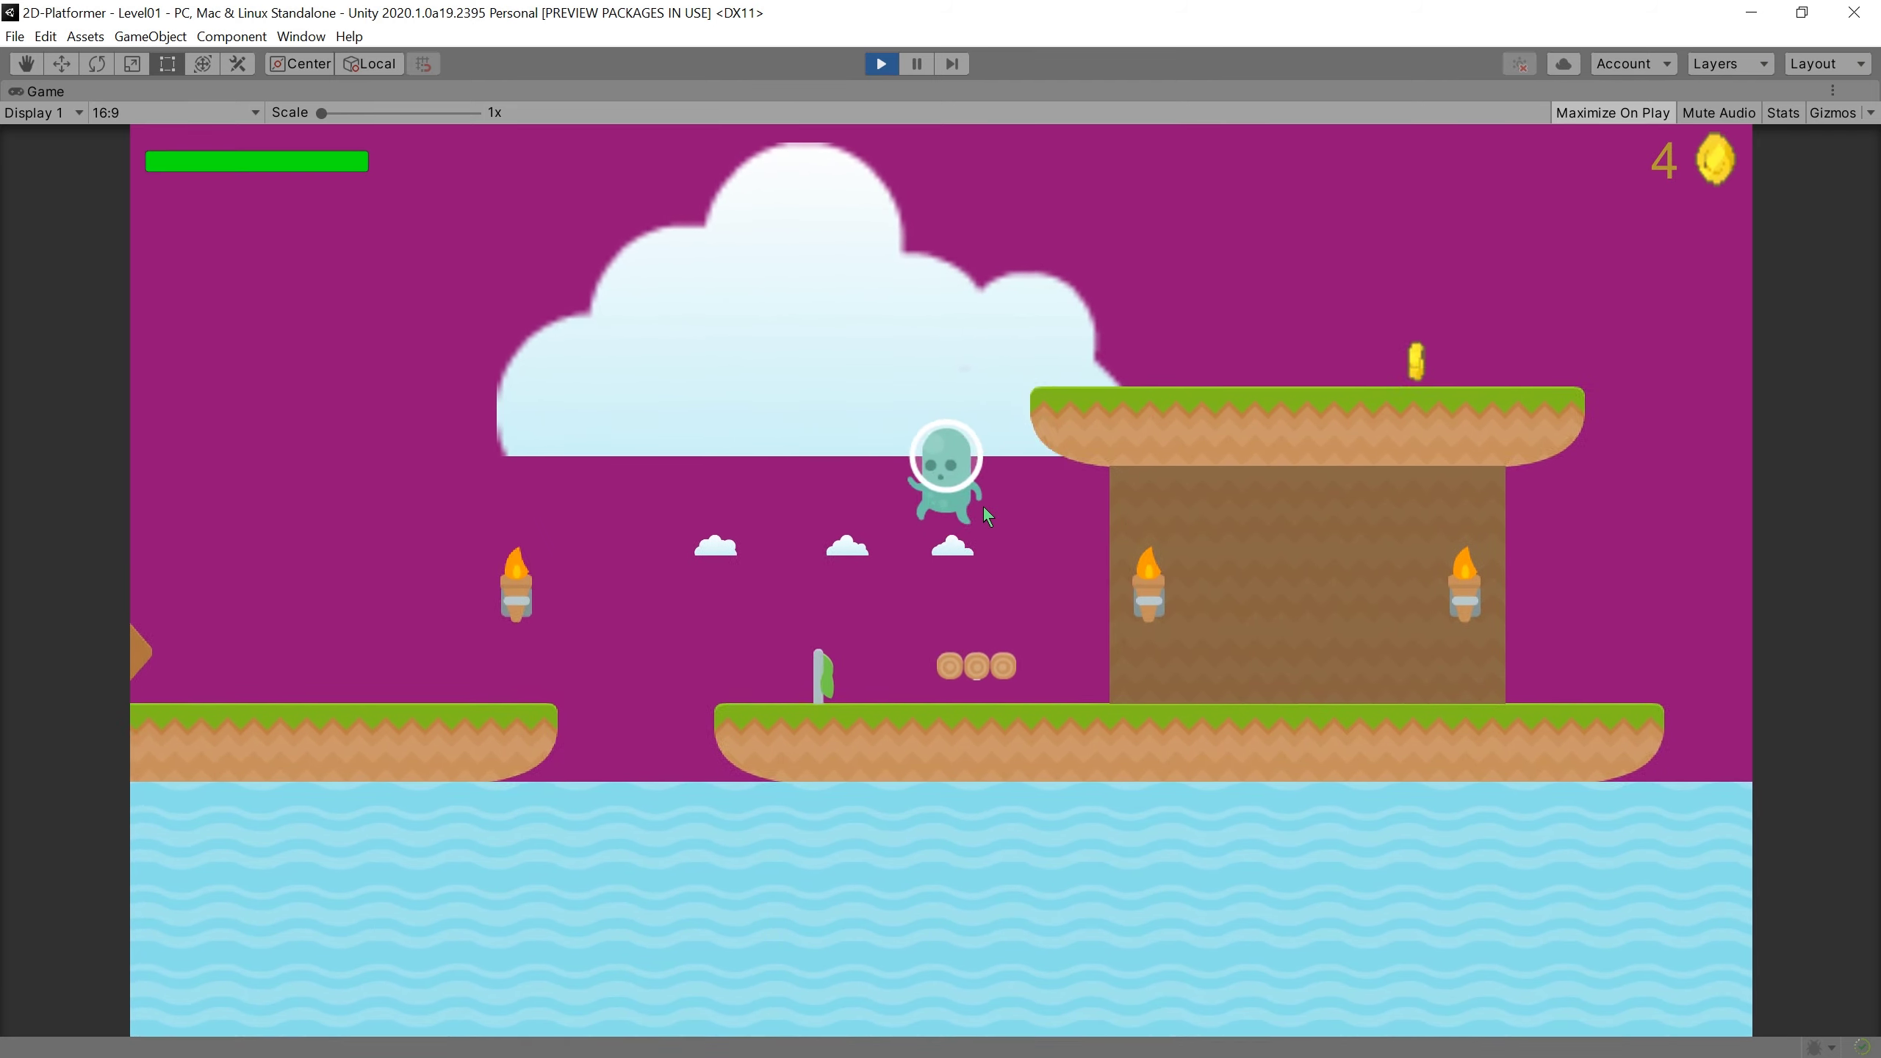
pyautogui.press('space')
pyautogui.press('Right')
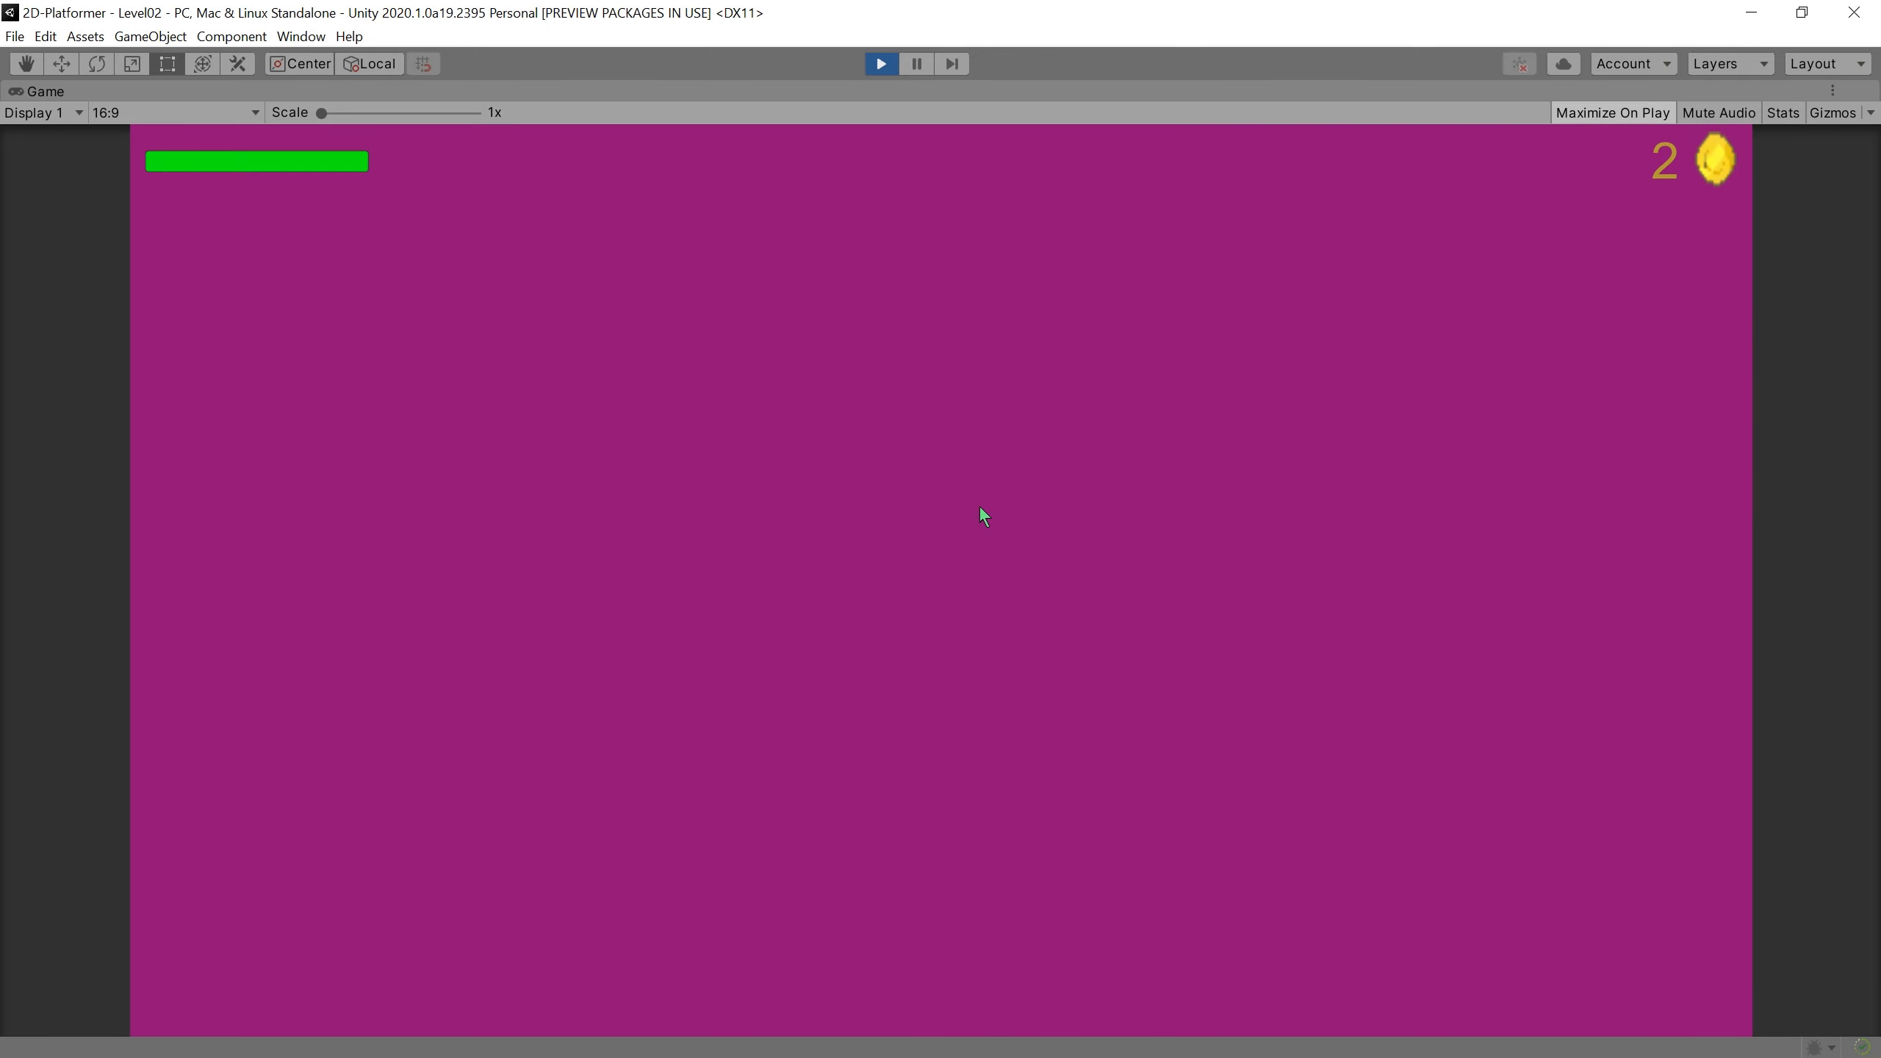
pyautogui.click(881, 63)
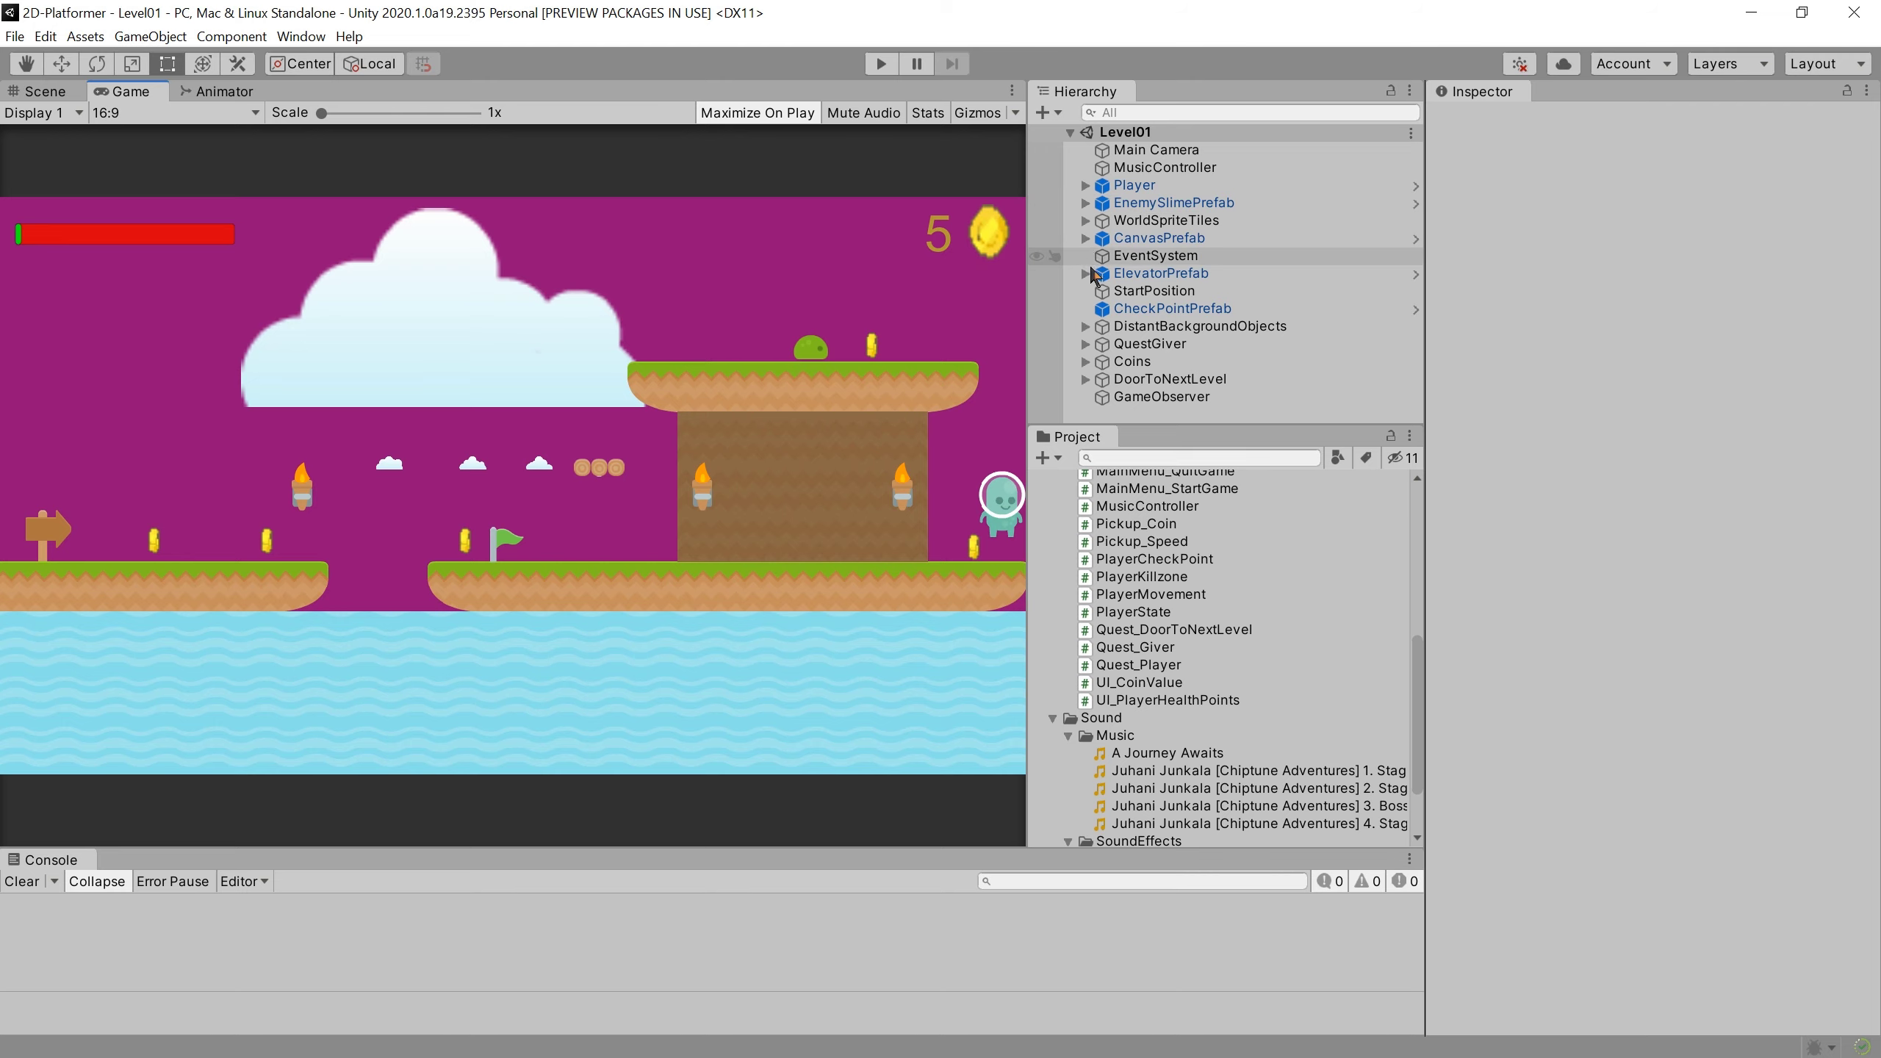
# Step: Expand WorldSpriteTiles > Colliders and select WaterCollider in the Scene view
pyautogui.click(1086, 221)
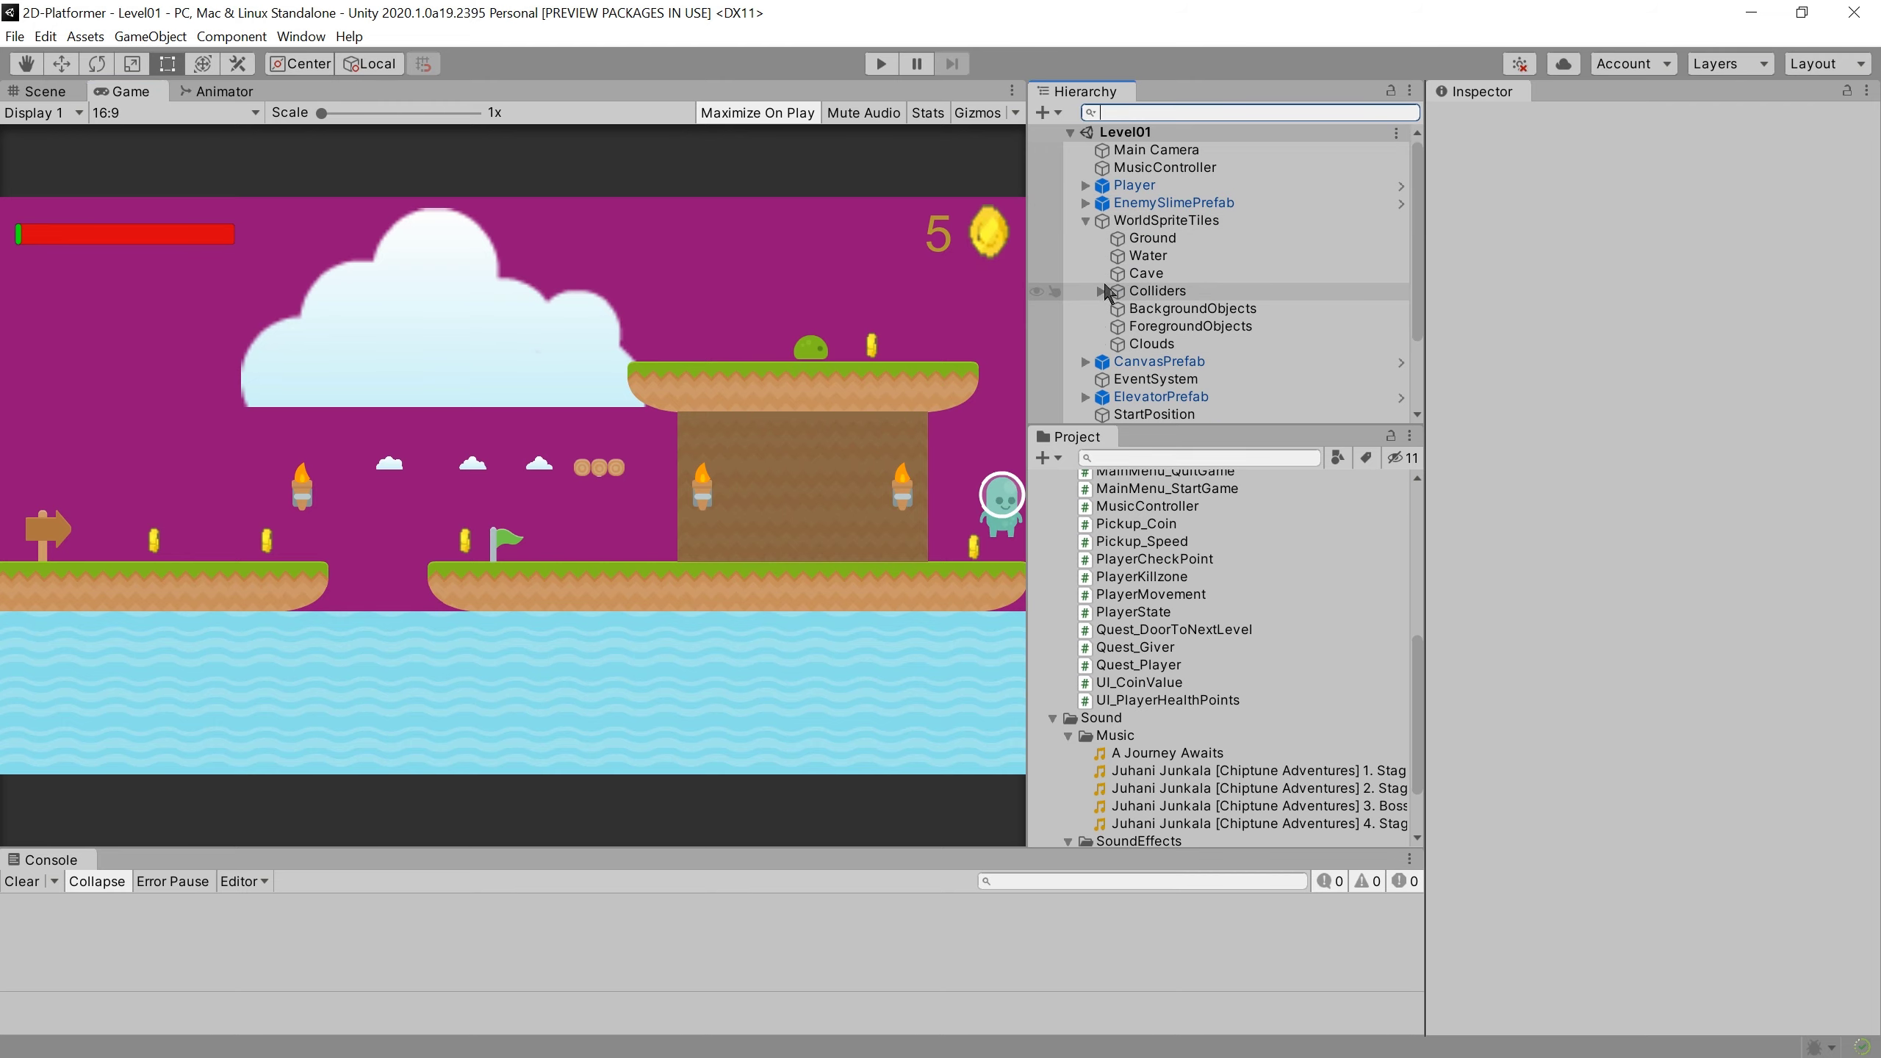
pyautogui.click(1144, 255)
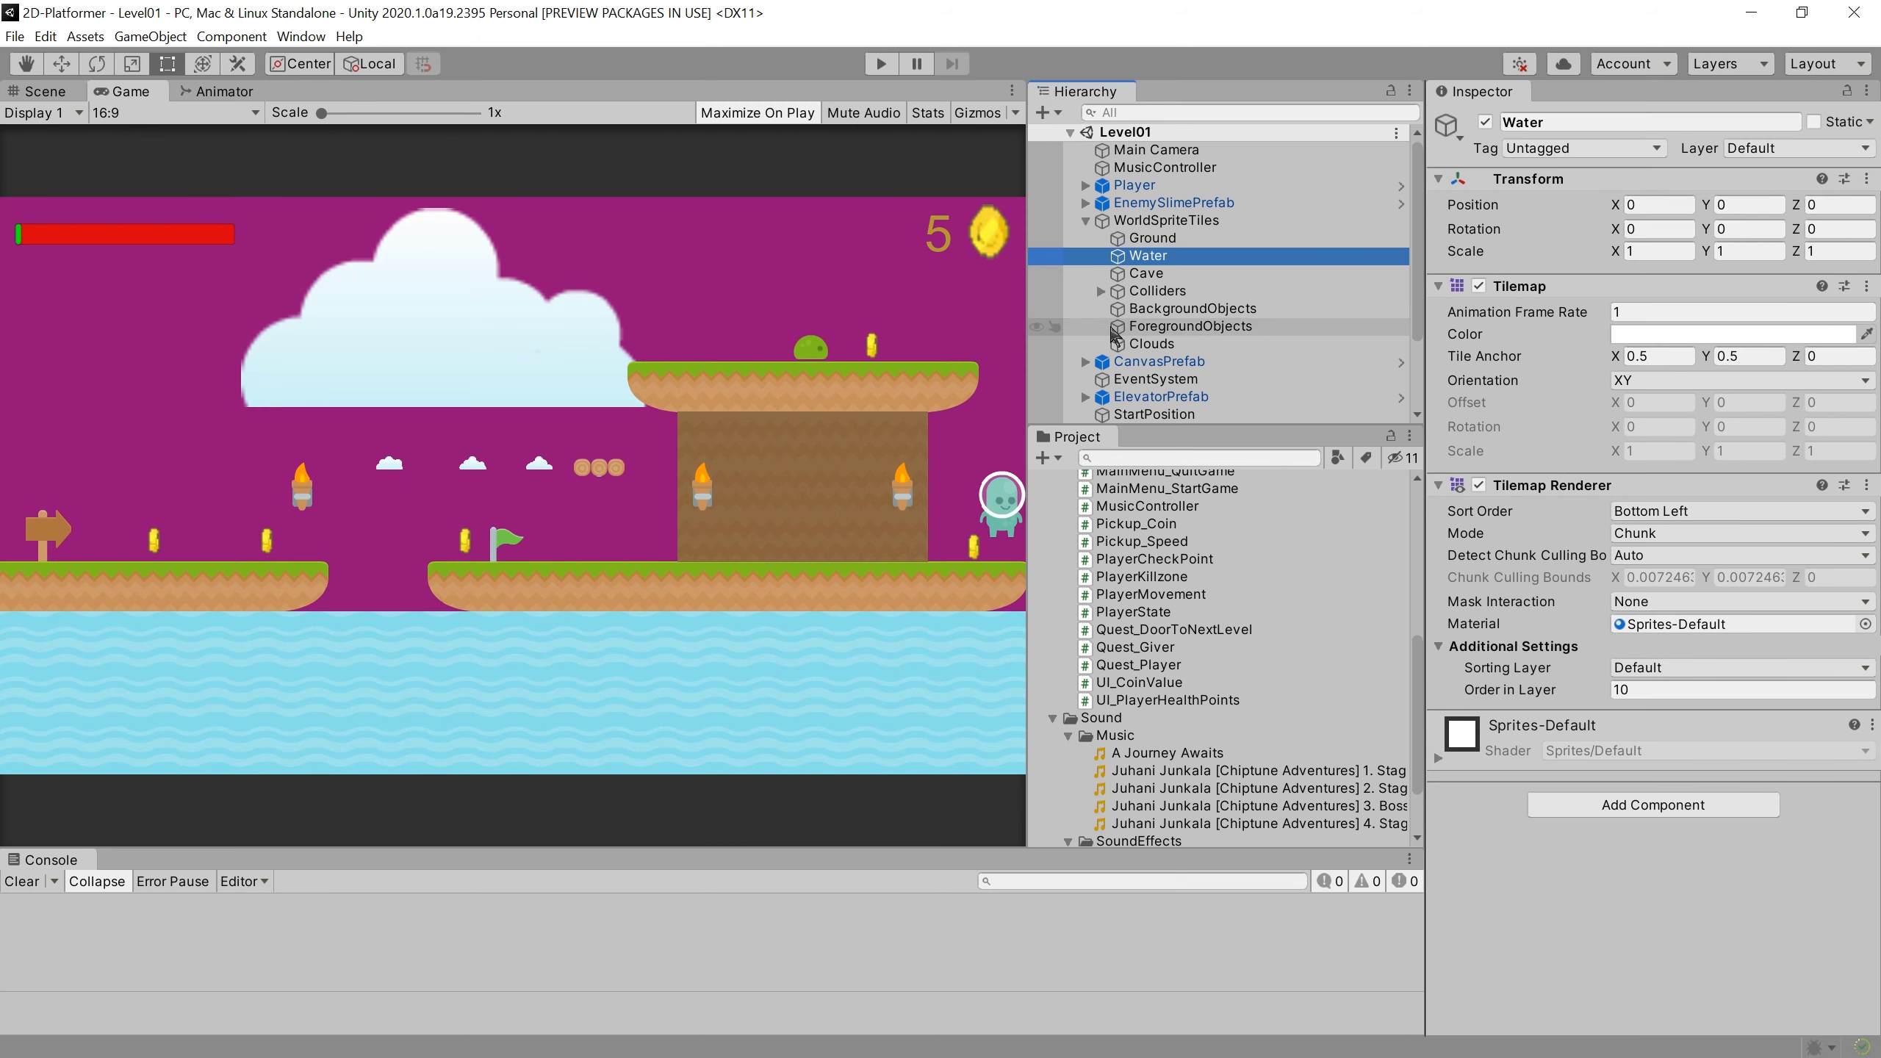
pyautogui.scroll(-3, 1140, 326)
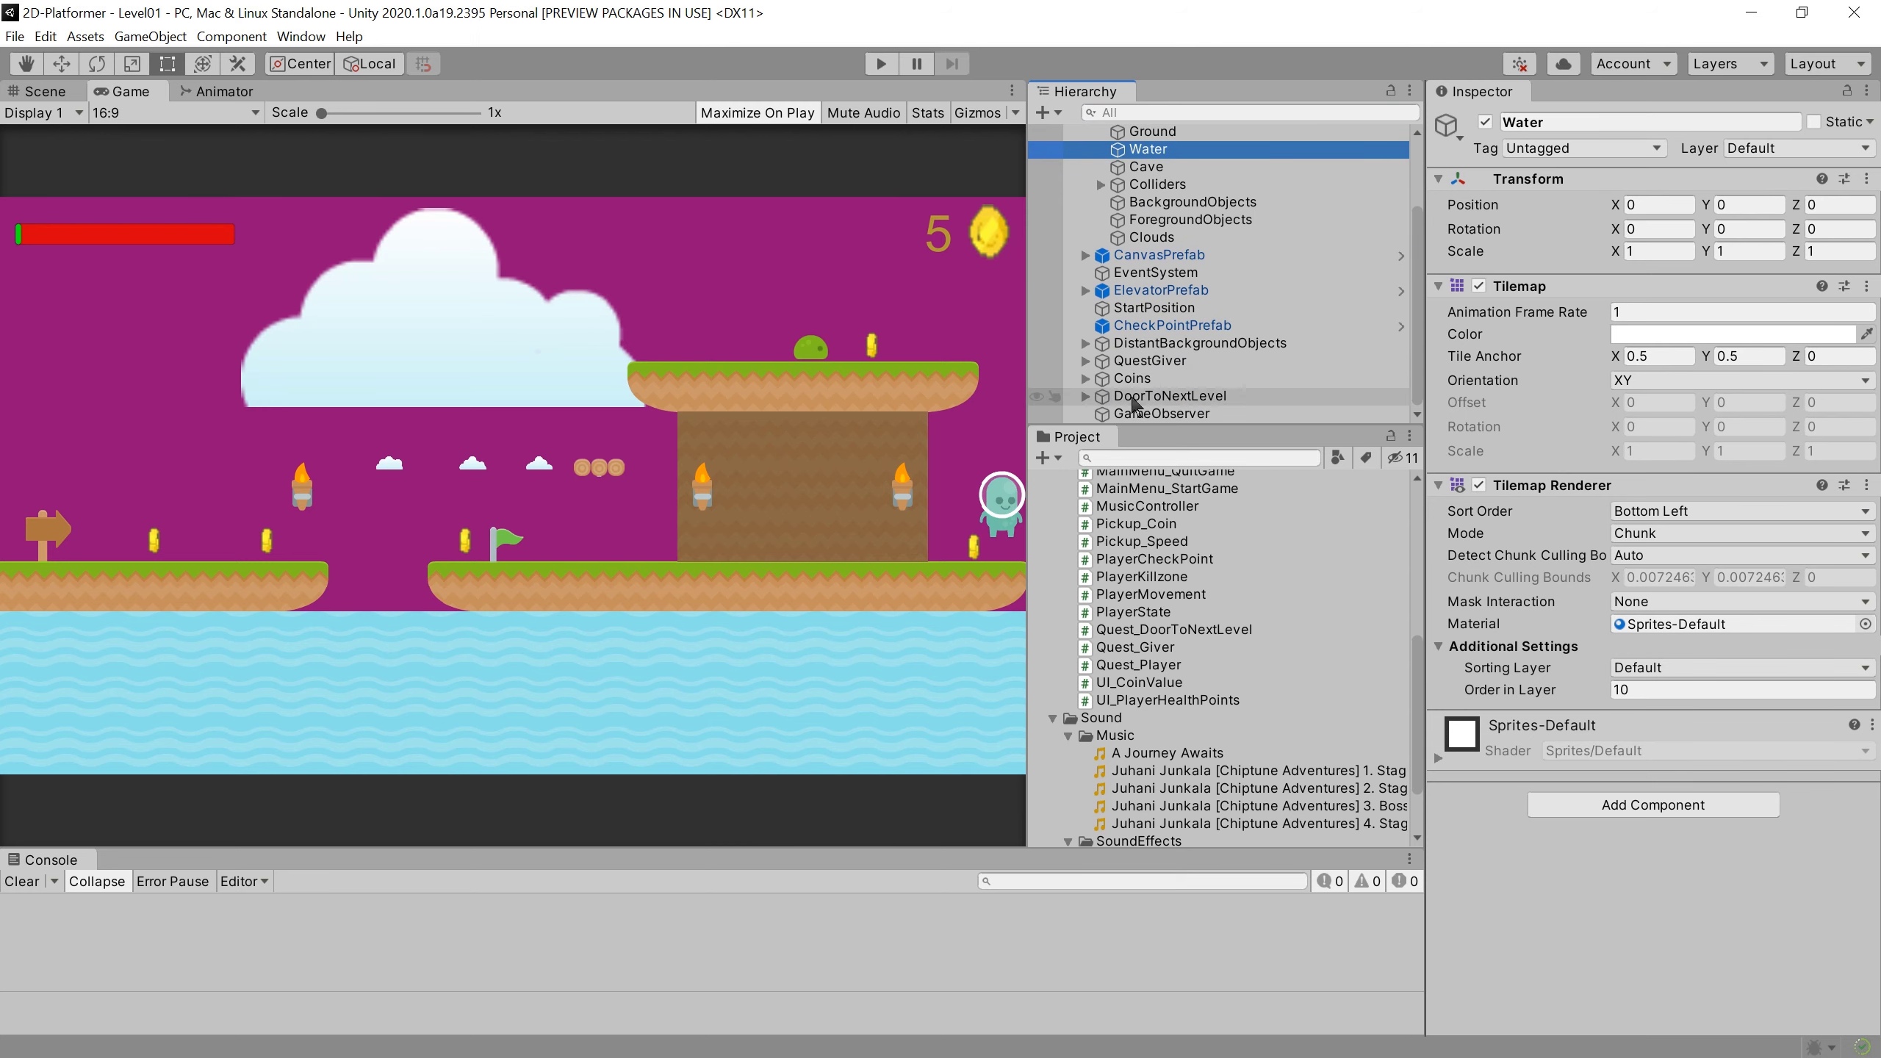
pyautogui.scroll(2, 1089, 264)
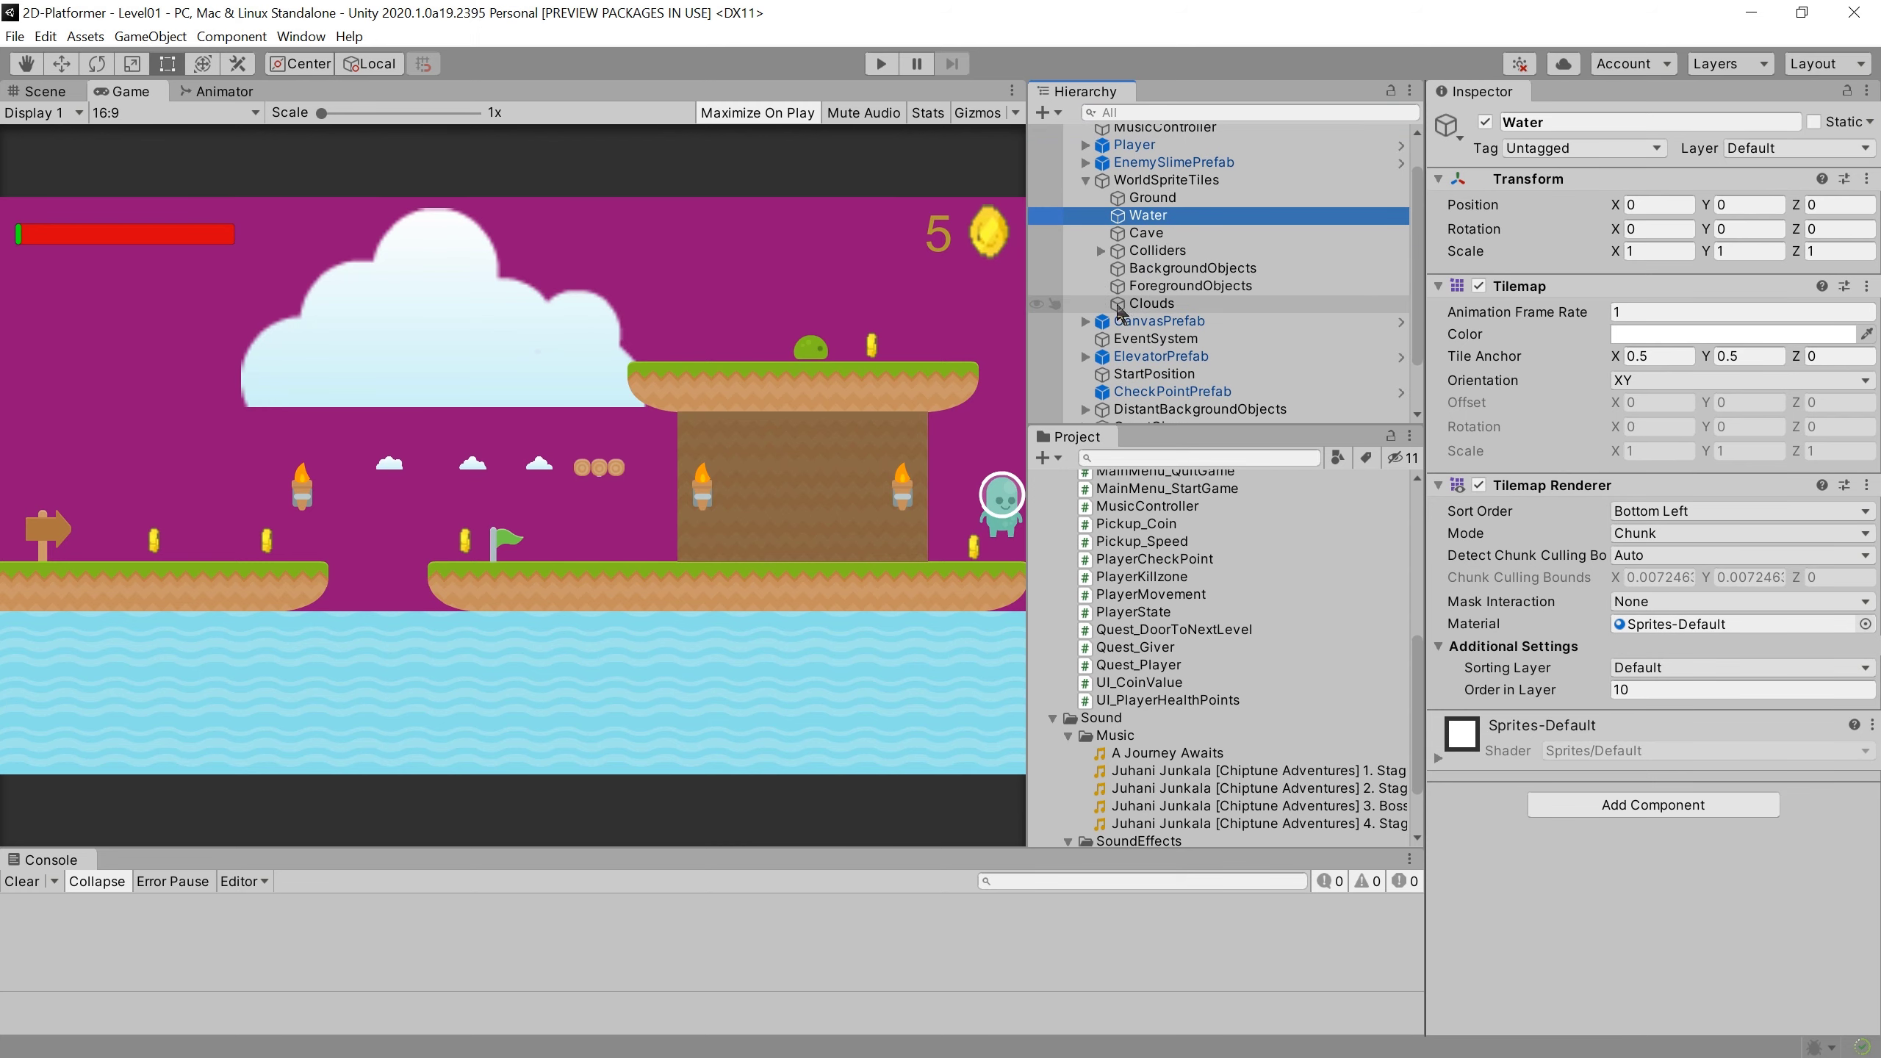
pyautogui.click(44, 90)
pyautogui.click(1101, 250)
pyautogui.click(1185, 321)
pyautogui.scroll(3, 269, 488)
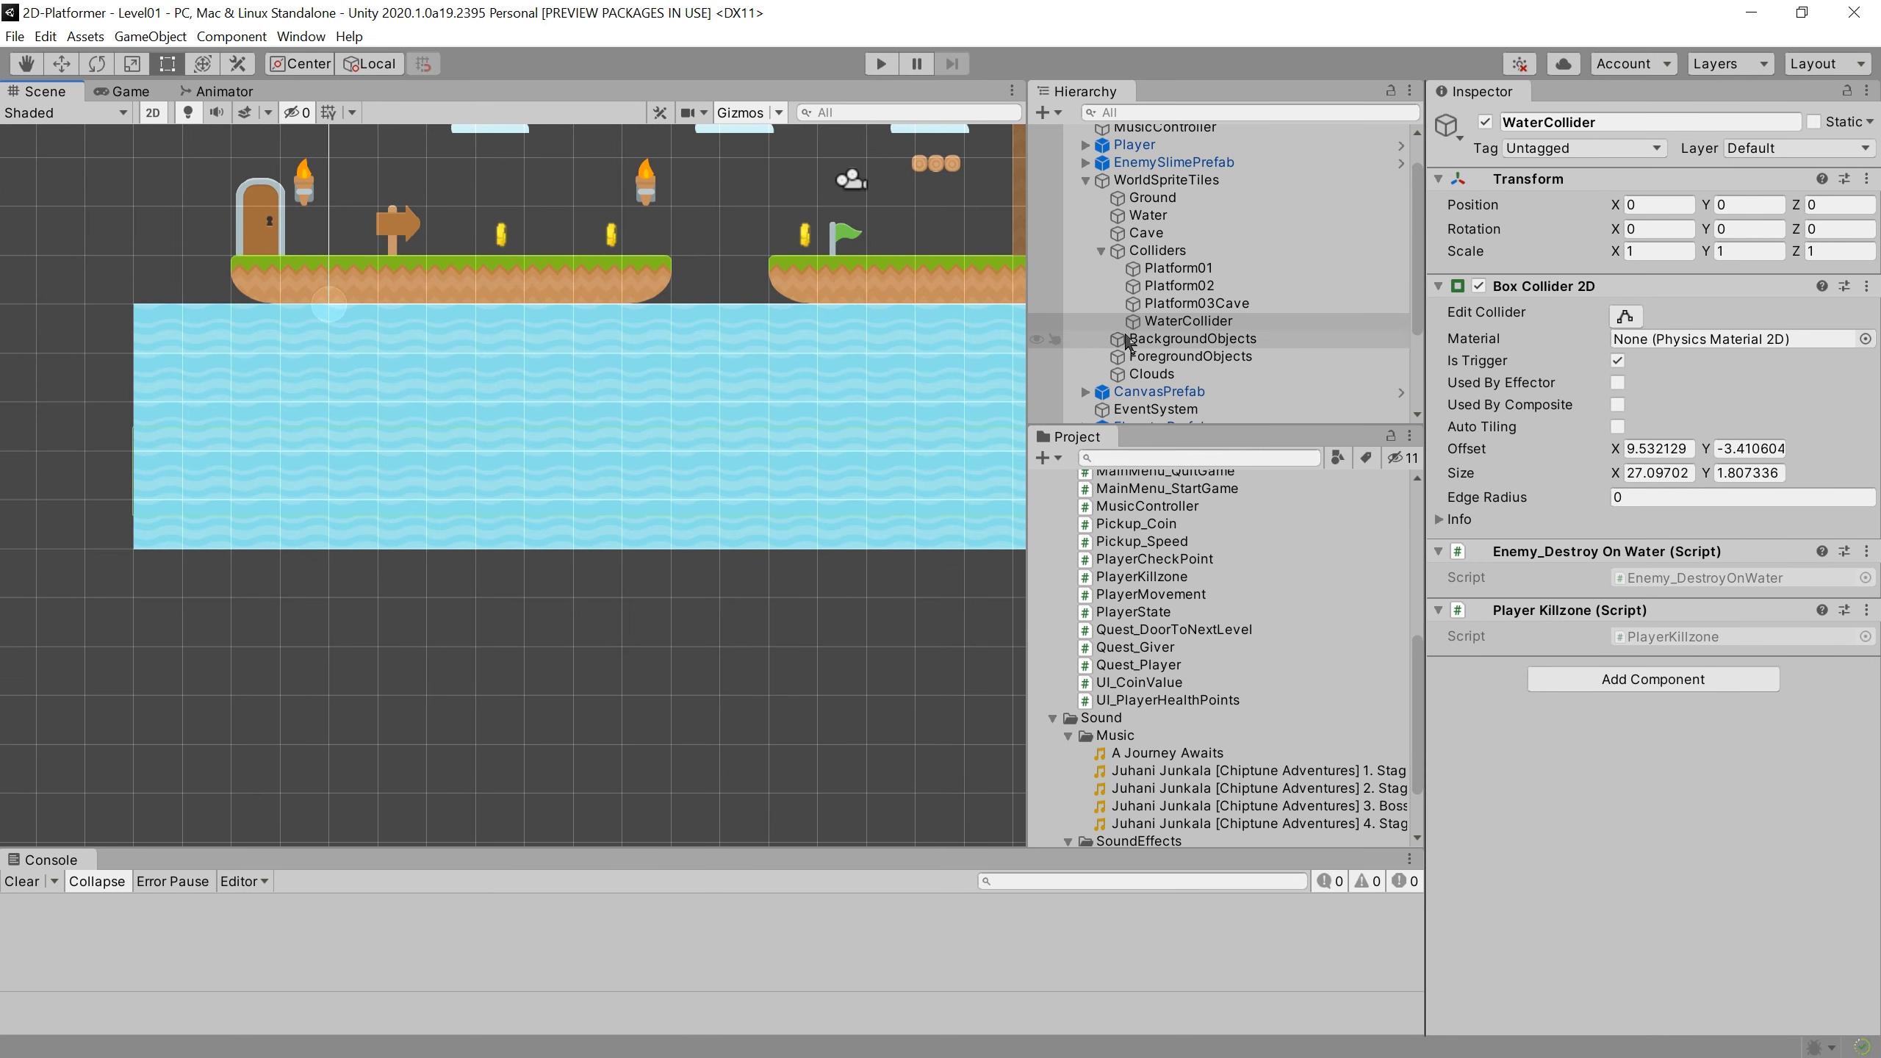
# Step: Stretch WaterCollider's left and right edges to Size X 70.68, then start a test run
pyautogui.click(1625, 317)
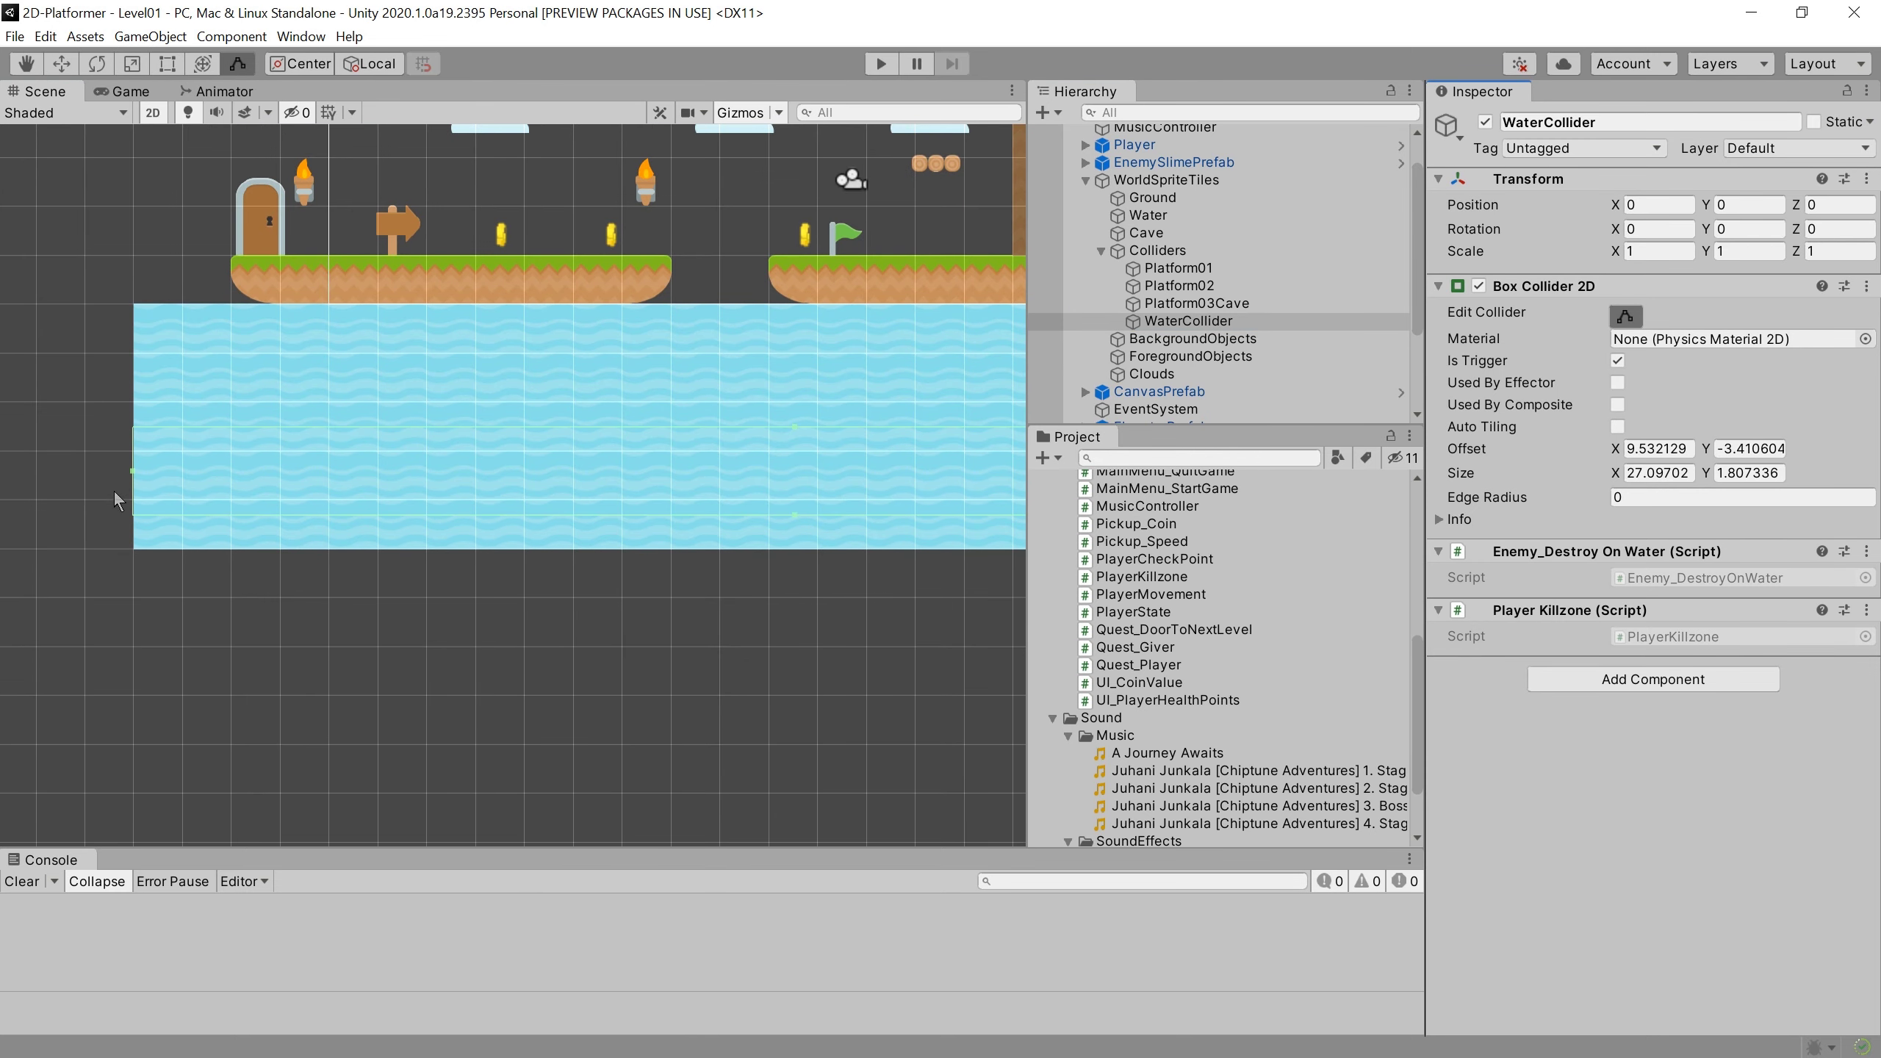
pyautogui.moveTo(135, 477); pyautogui.dragTo(51, 478)
pyautogui.scroll(-5, 201, 517)
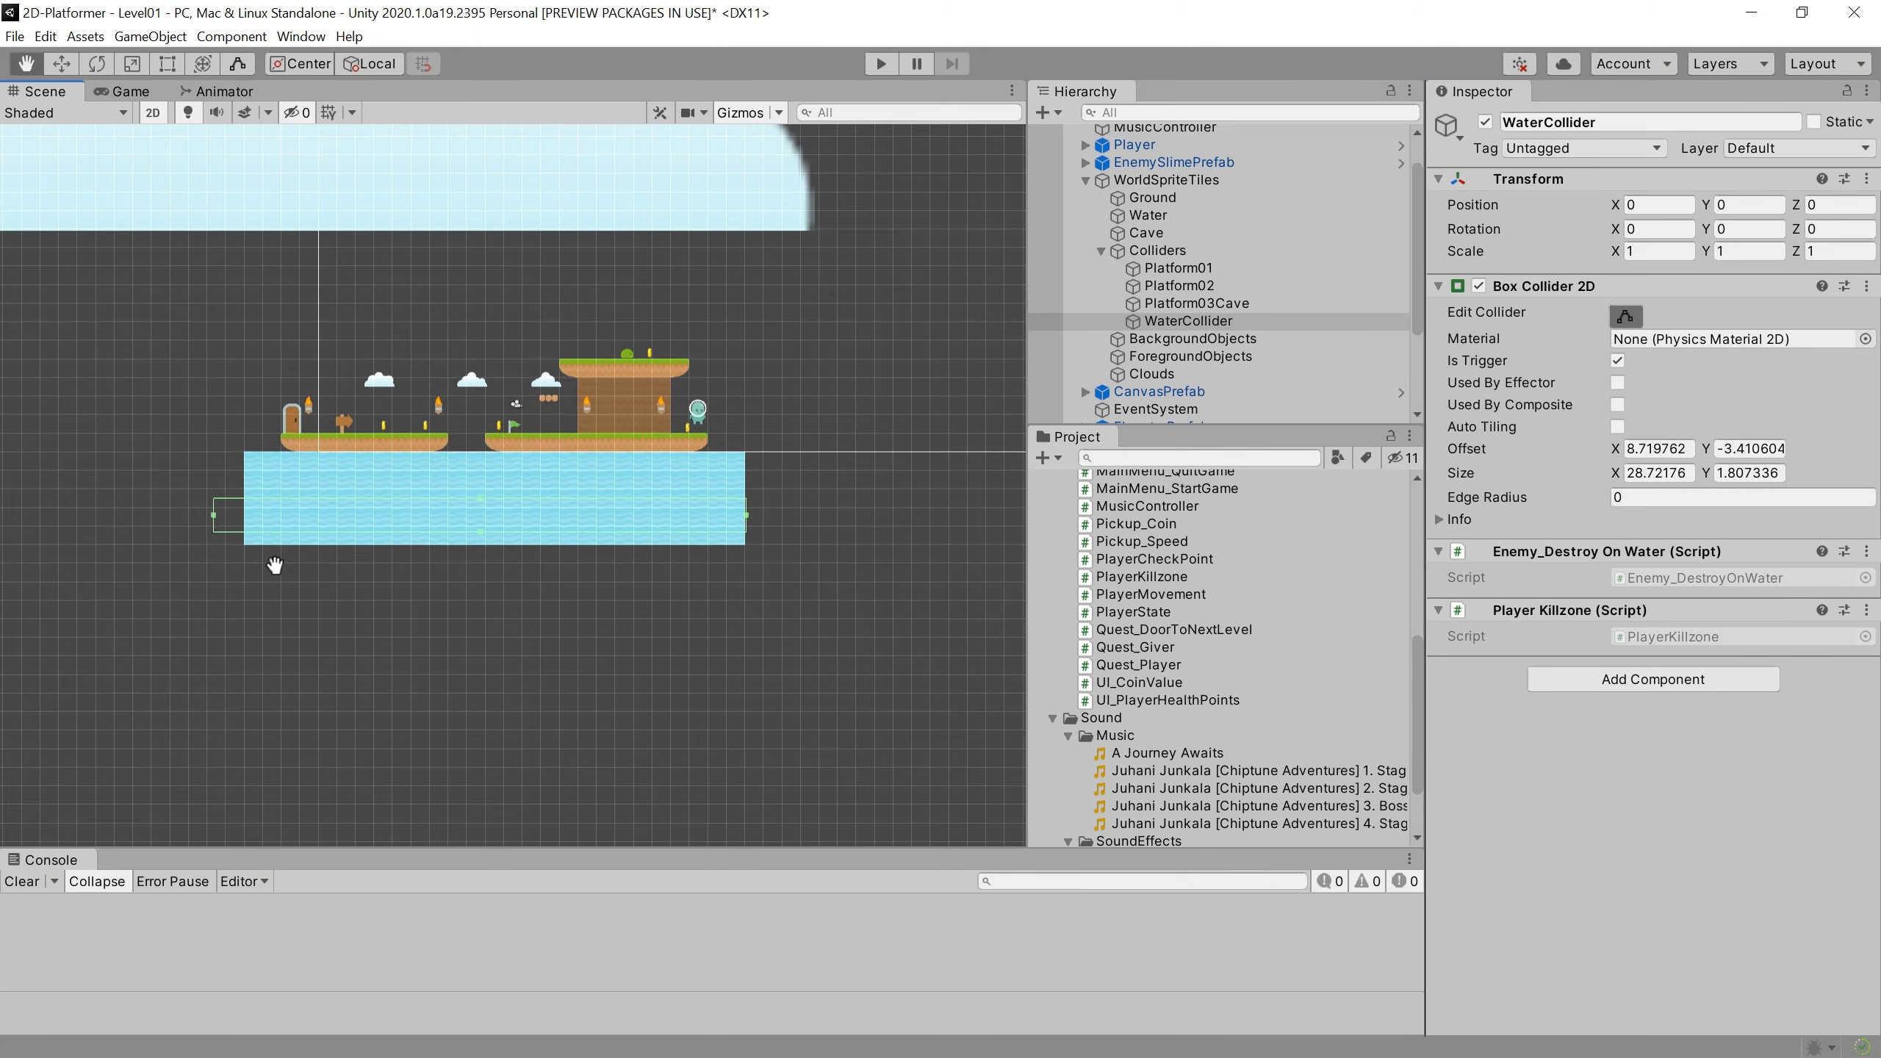
pyautogui.moveTo(631, 525); pyautogui.dragTo(185, 519)
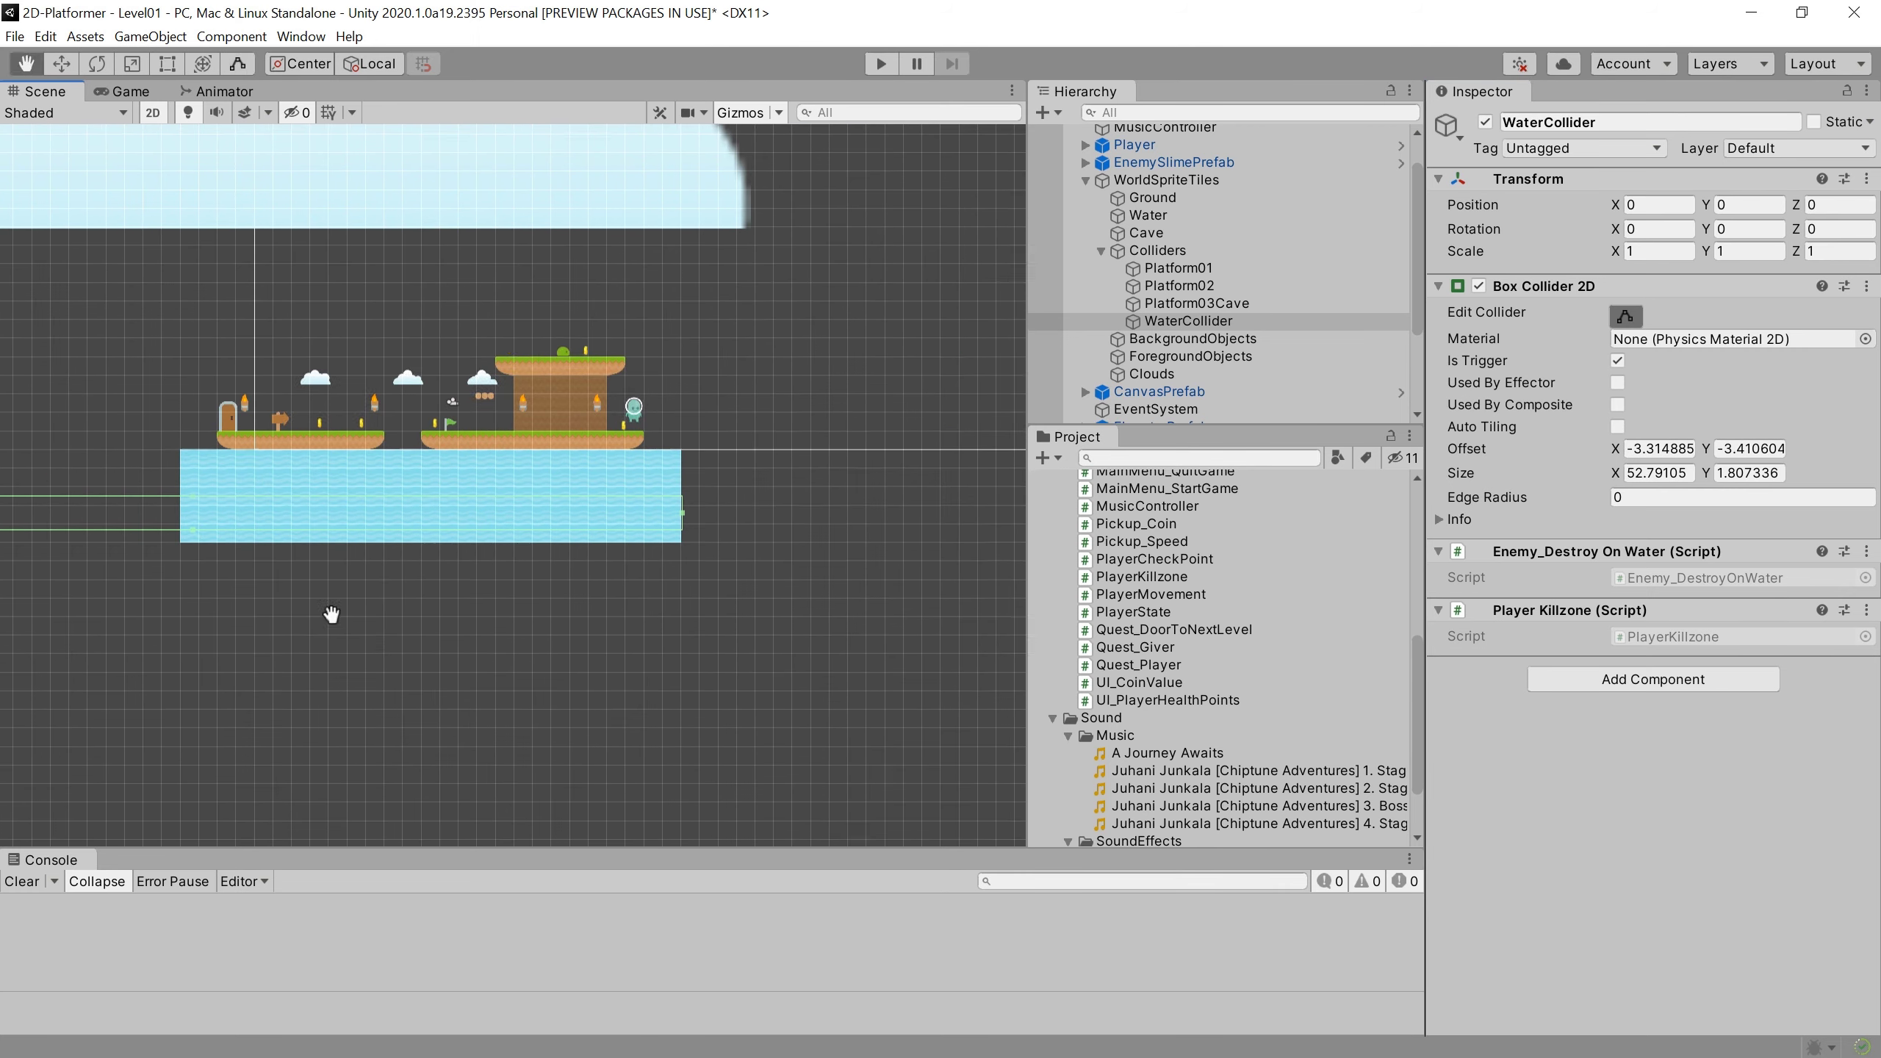
pyautogui.moveTo(572, 523); pyautogui.dragTo(903, 511)
pyautogui.moveTo(573, 677); pyautogui.dragTo(797, 630, button='middle')
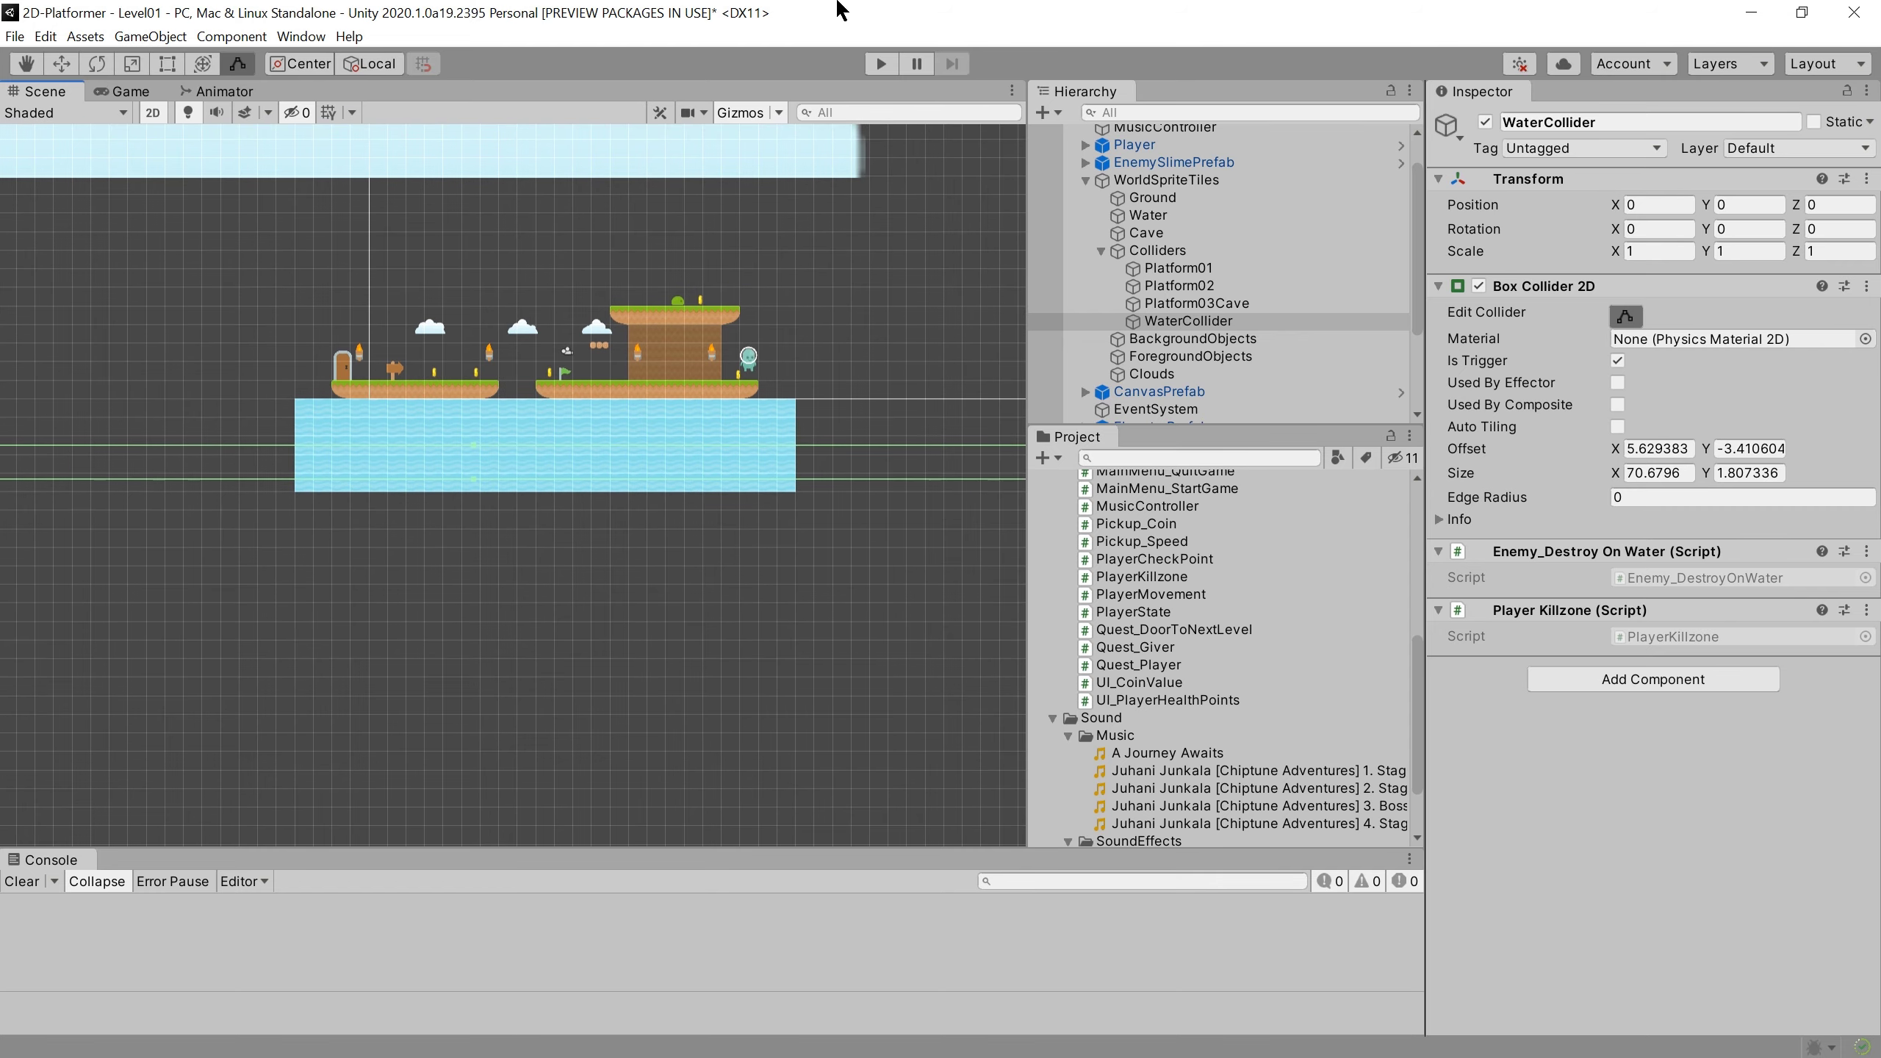
pyautogui.click(883, 63)
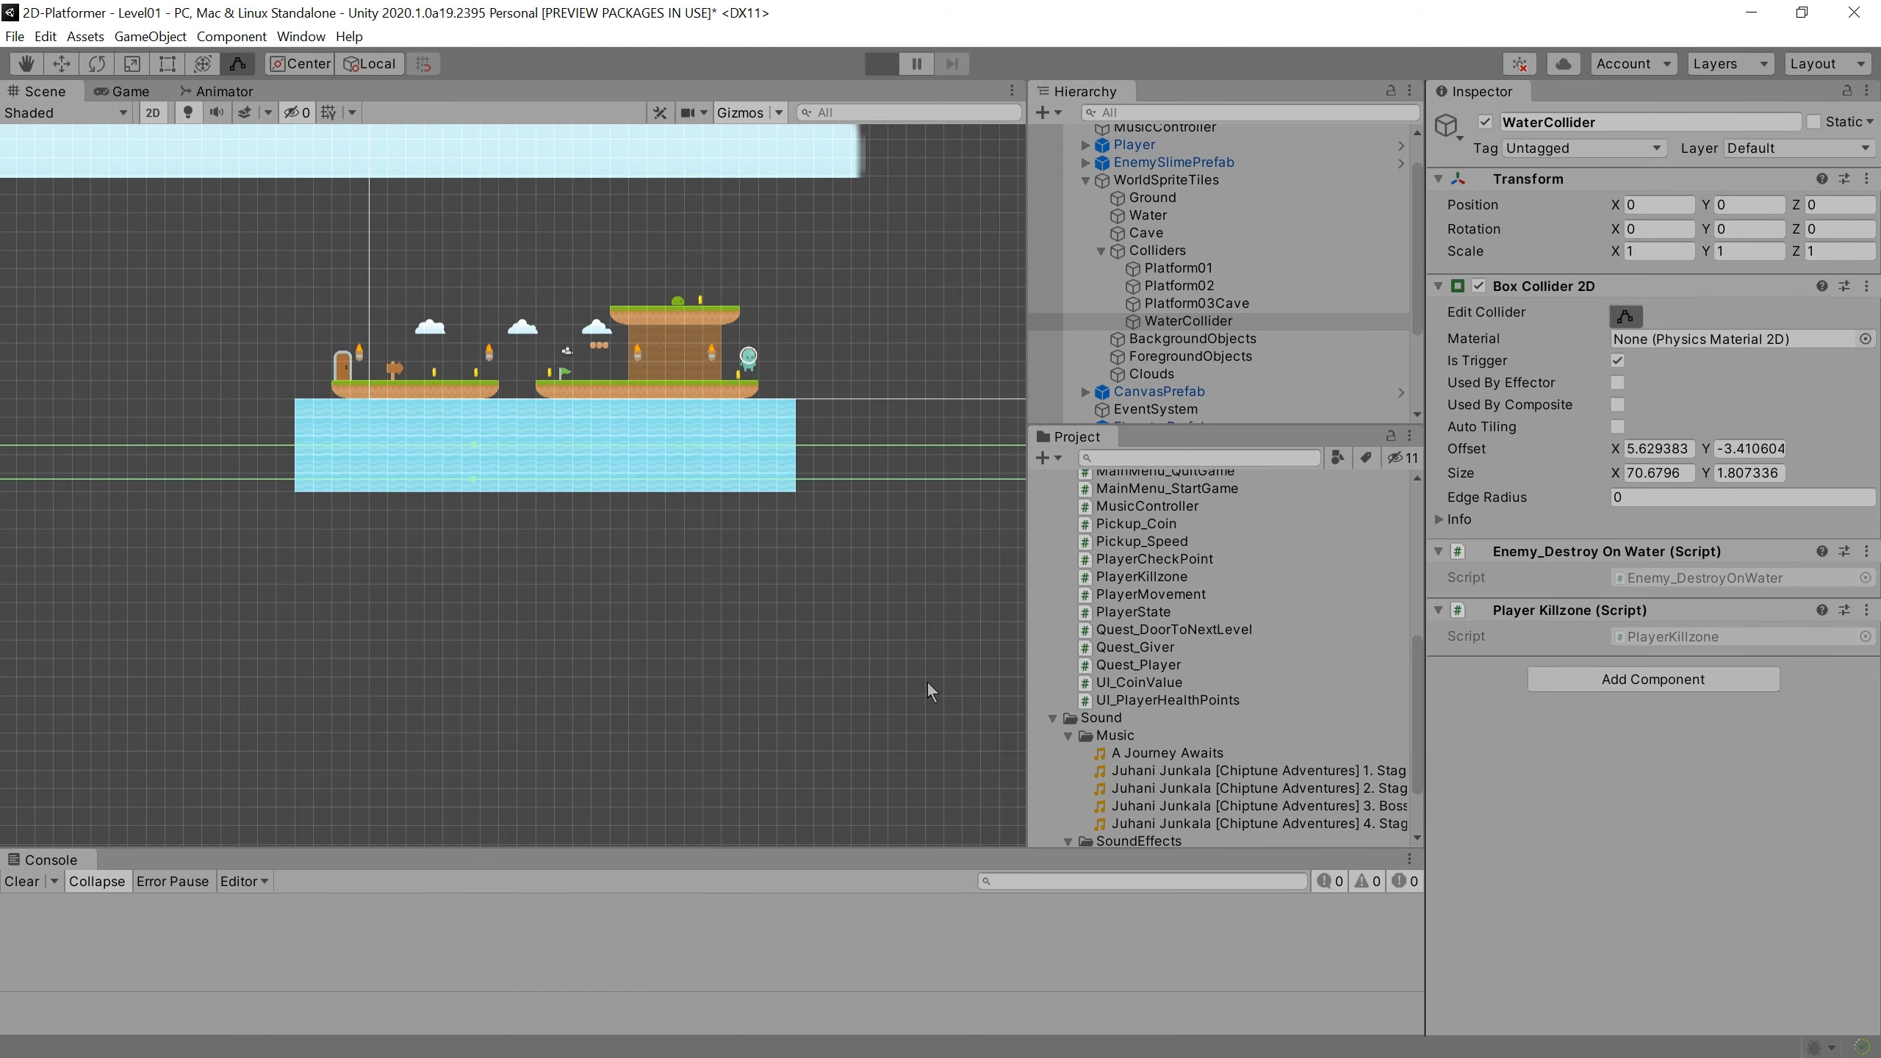
# Step: Move and jump across Level01, riding the log platform up toward the tower coin
pyautogui.press('Right')
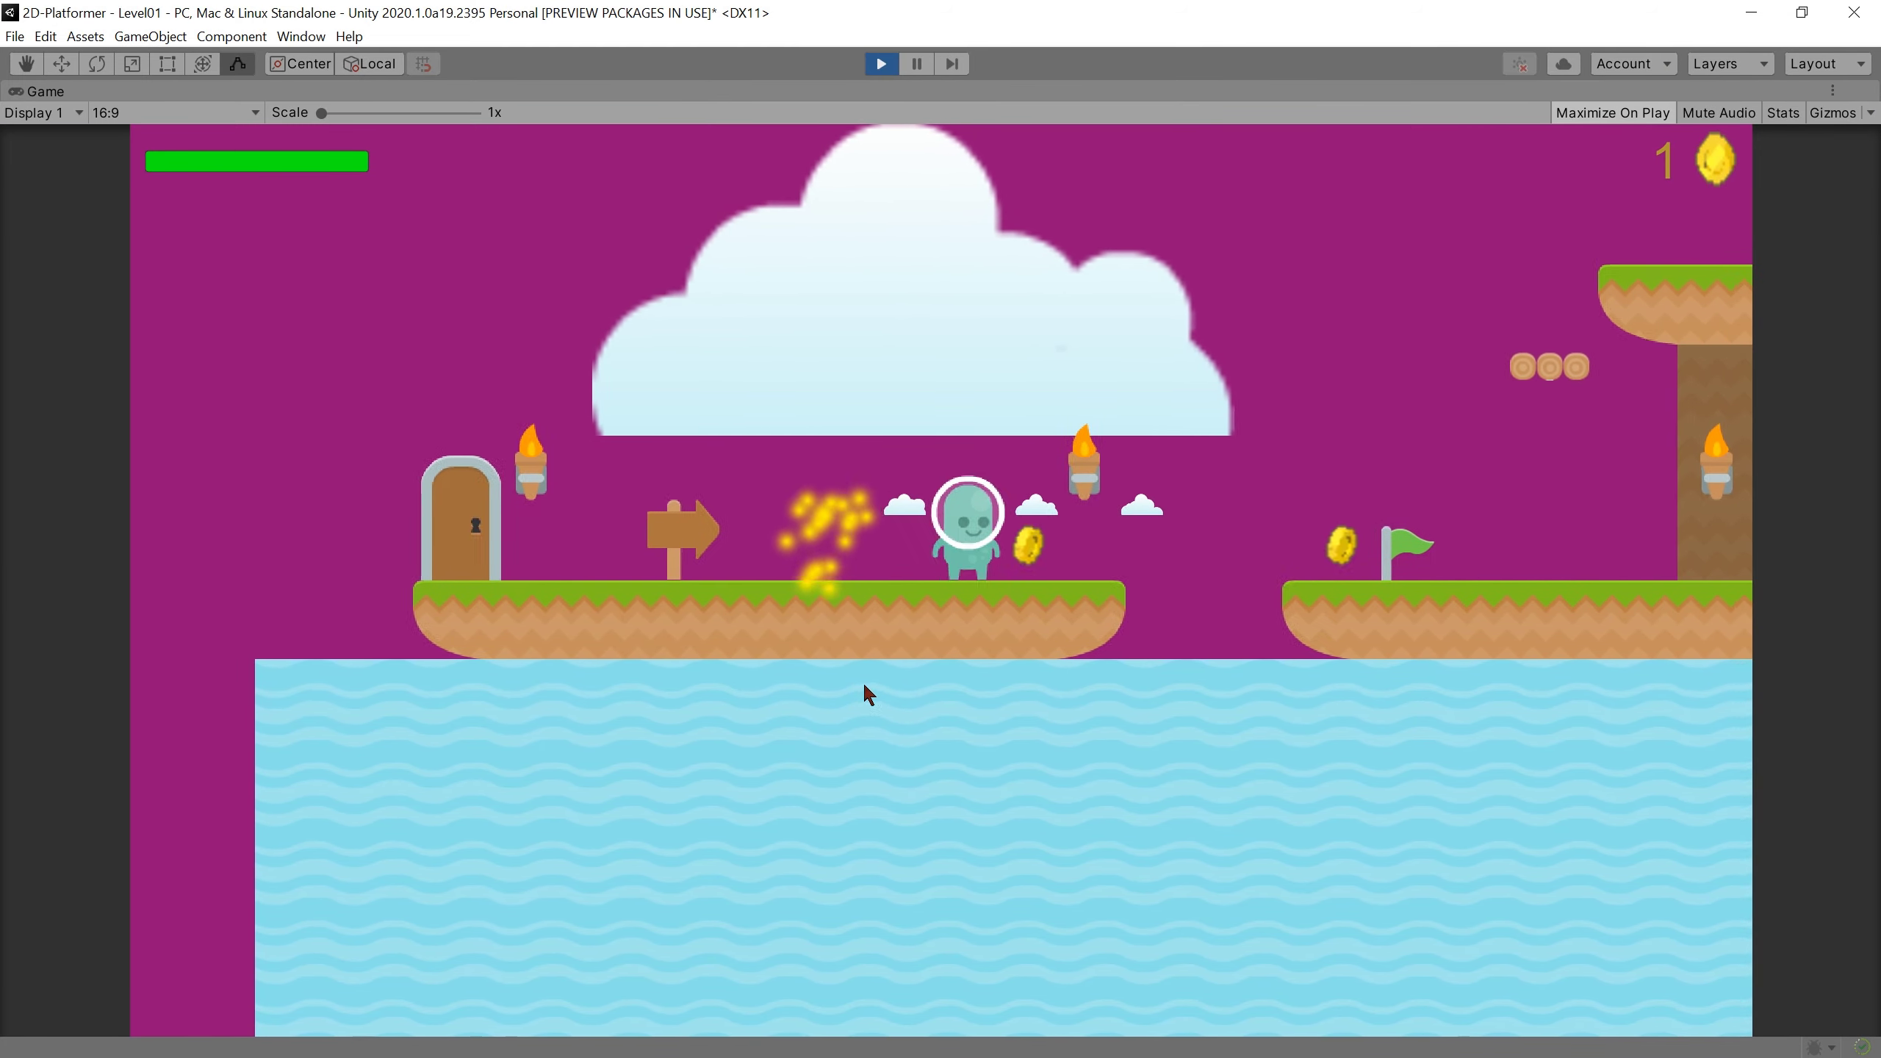
pyautogui.press('space')
pyautogui.press('Right')
pyautogui.press('space')
pyautogui.press('Left')
pyautogui.press('space')
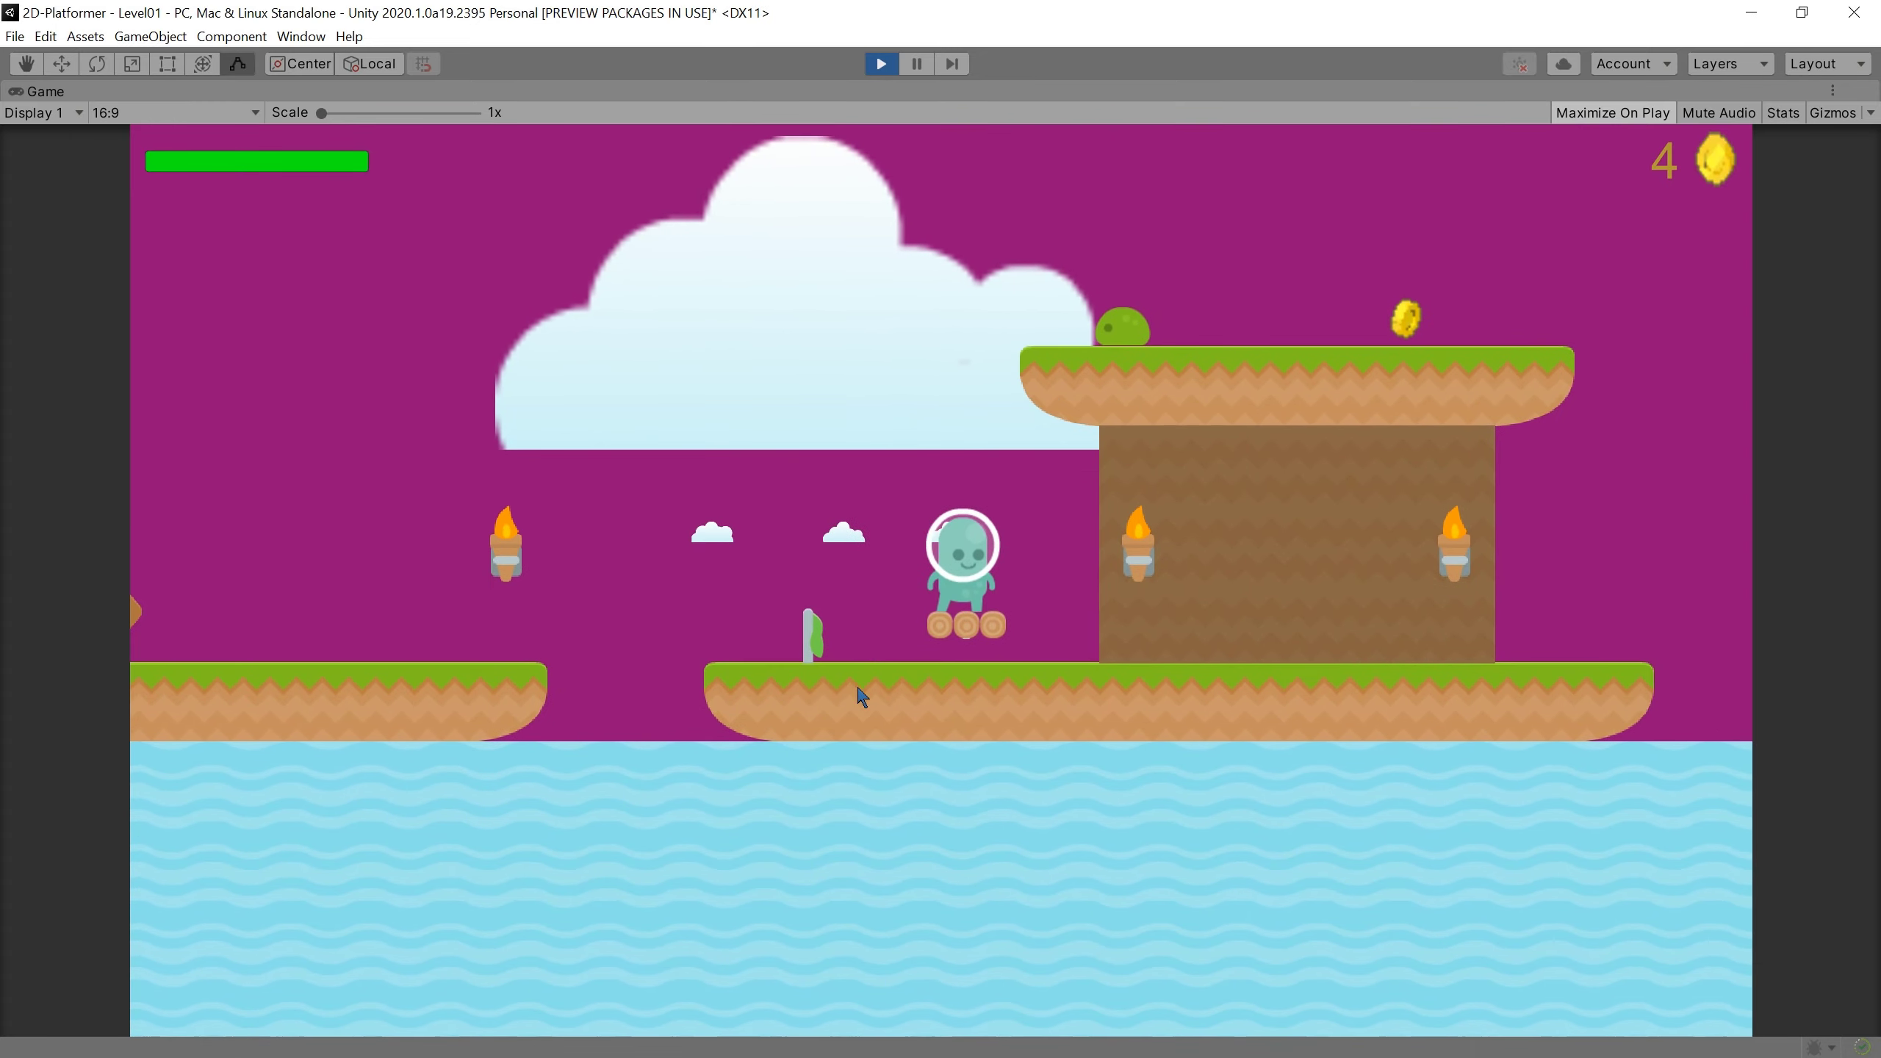
pyautogui.press('Right')
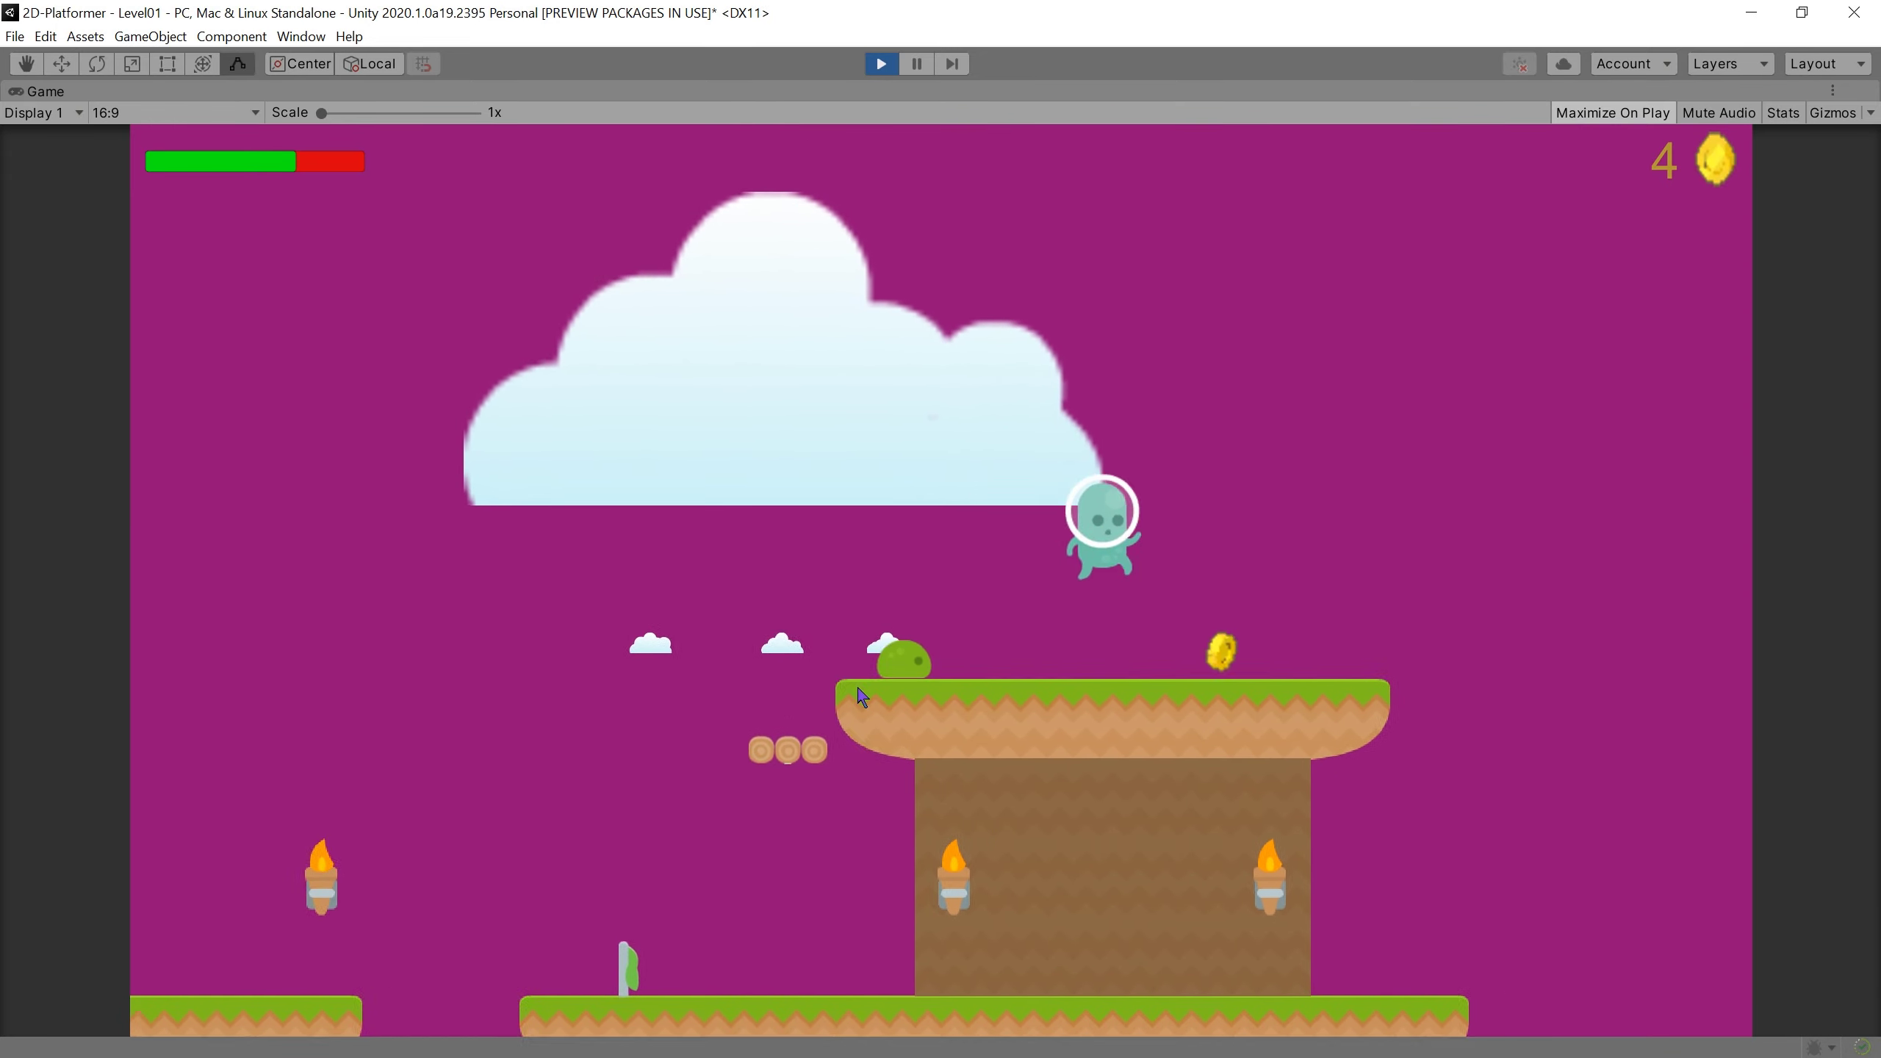
pyautogui.press('Left')
pyautogui.press('Left')
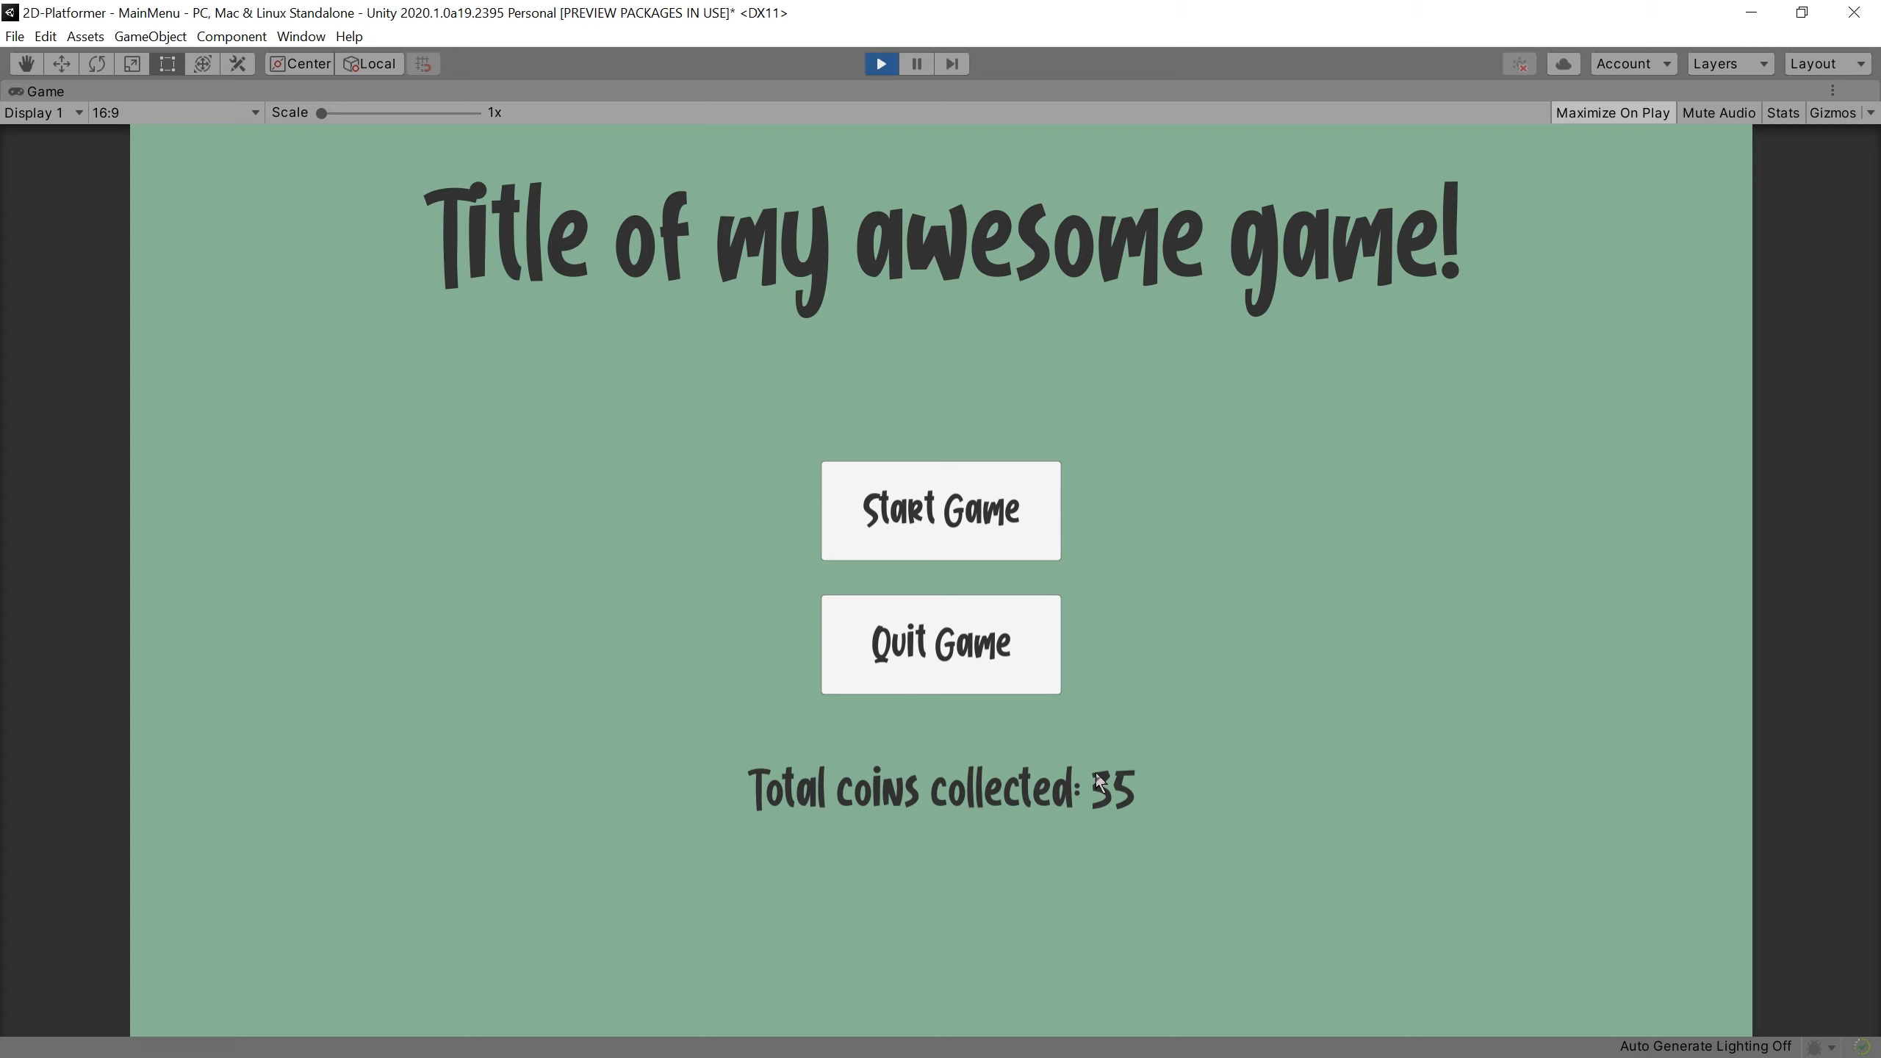
# Step: Start from the title screen, collect five coins in Level01 and go through the door
pyautogui.click(1041, 545)
pyautogui.press('Right')
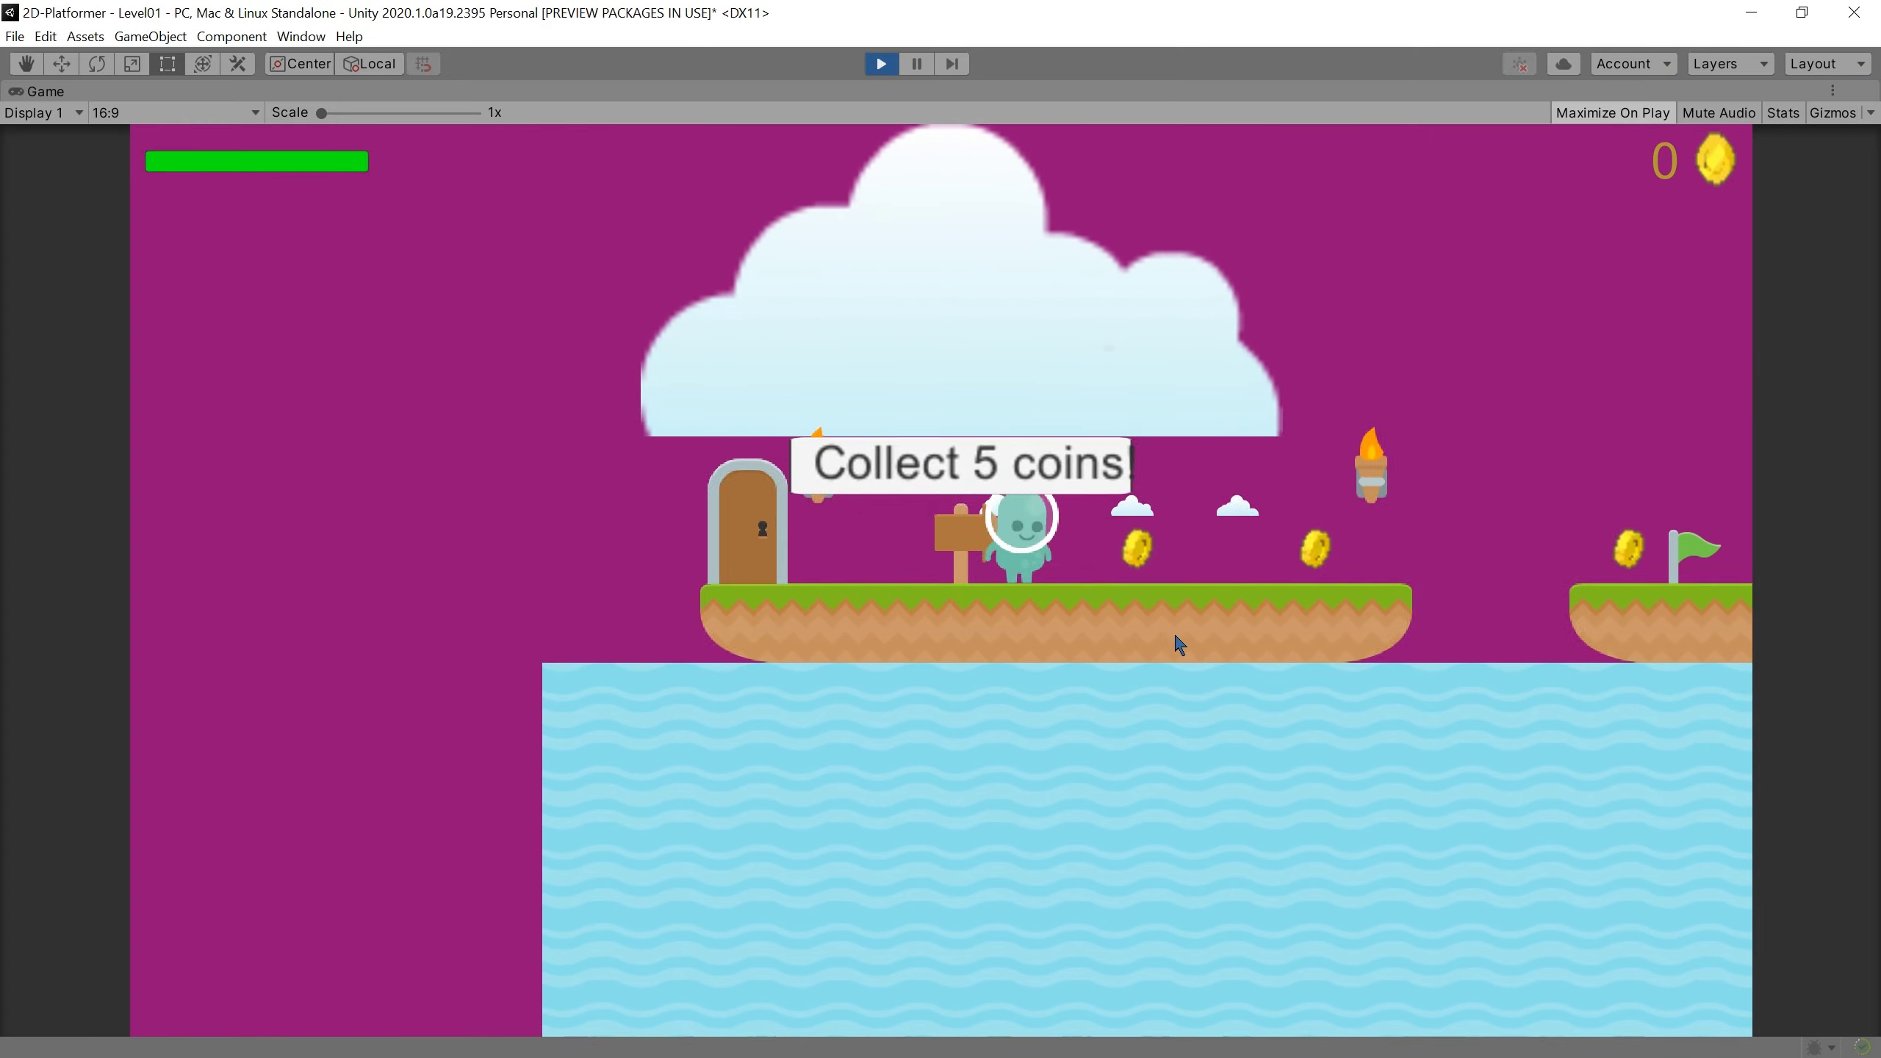
pyautogui.press('space')
pyautogui.press('Right')
pyautogui.press('space')
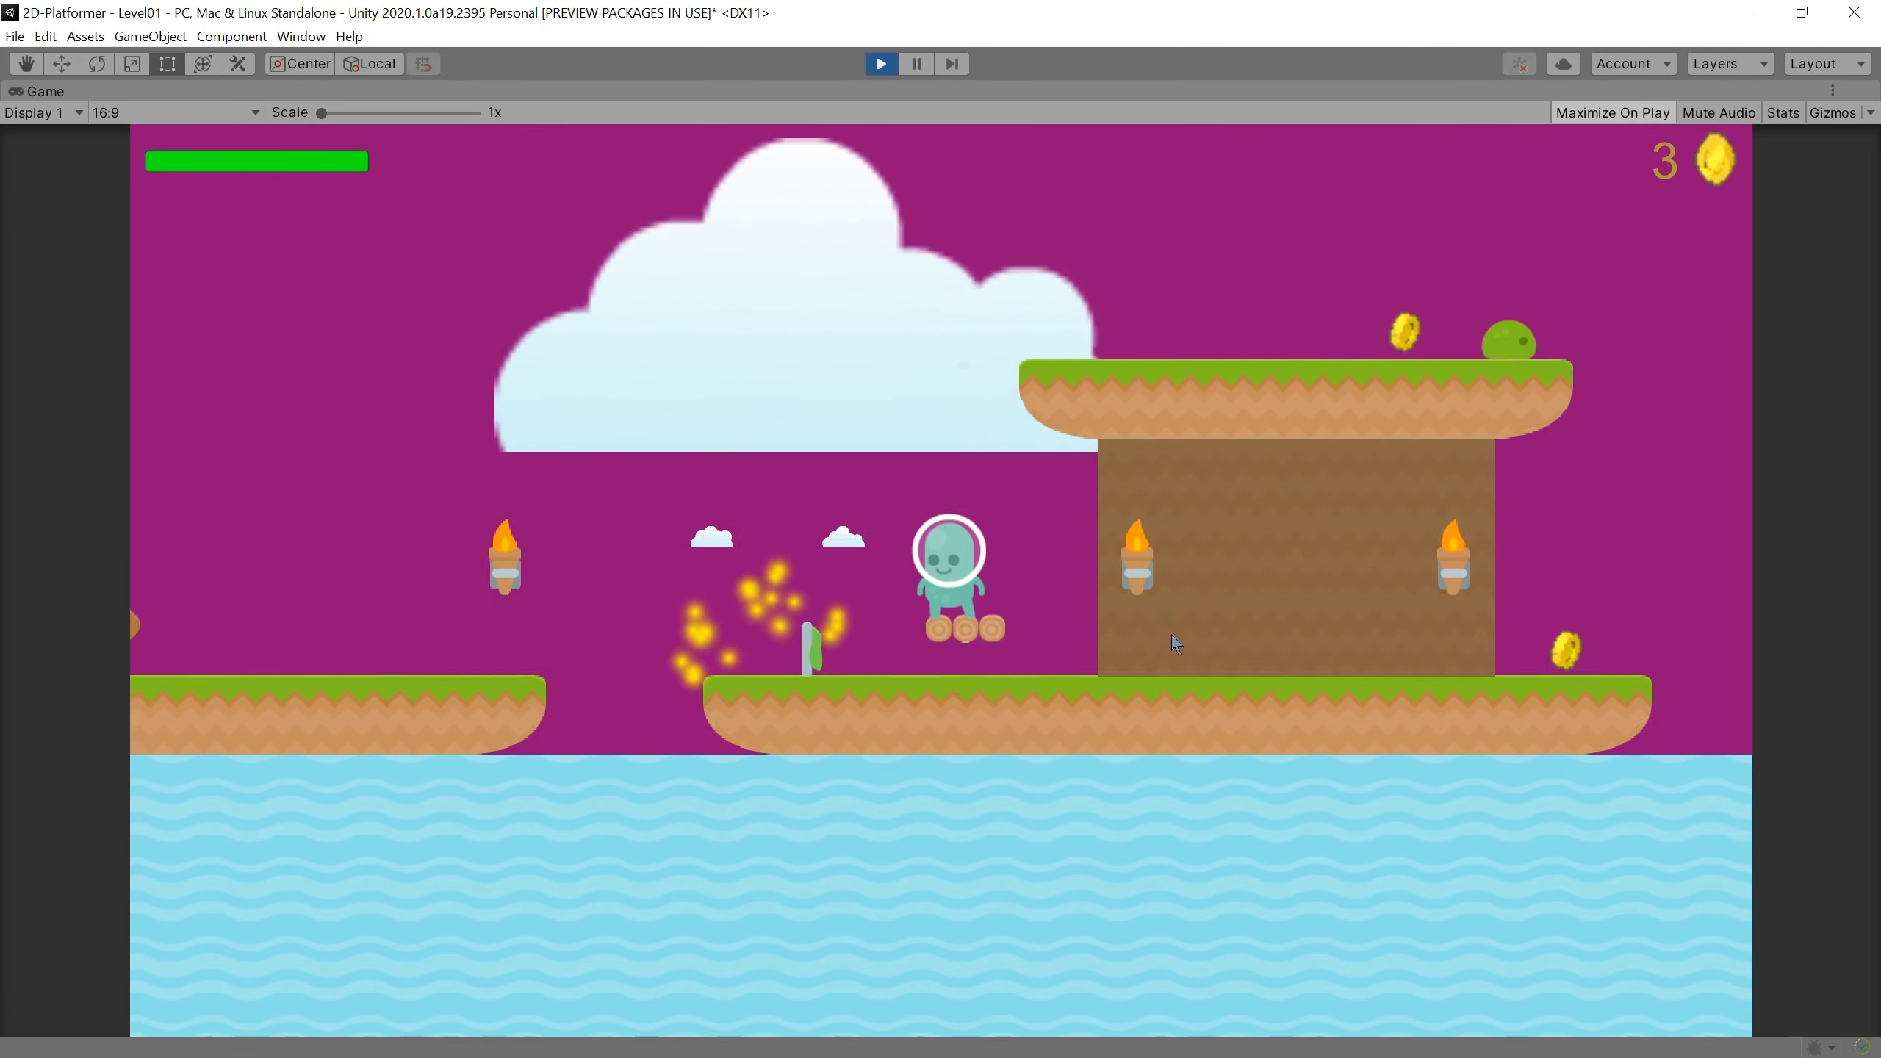
pyautogui.press('space')
pyautogui.press('Right')
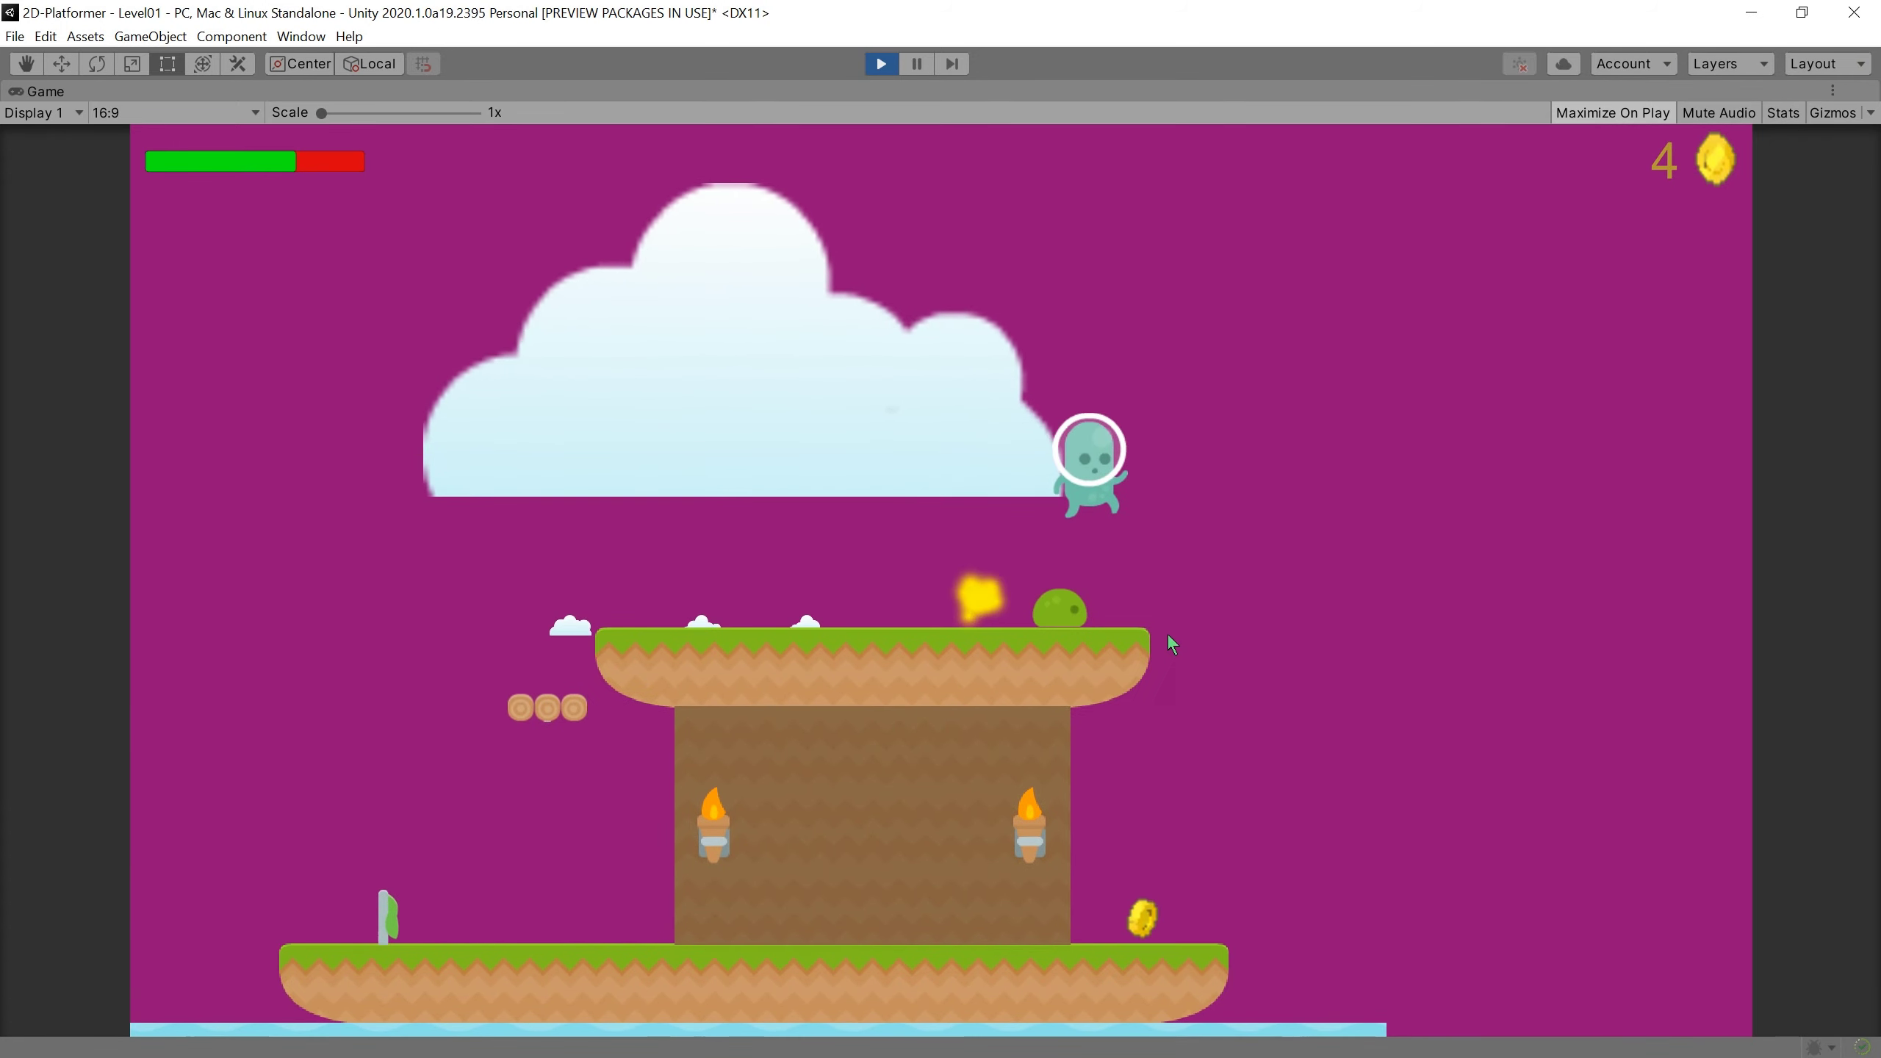
pyautogui.press('Left')
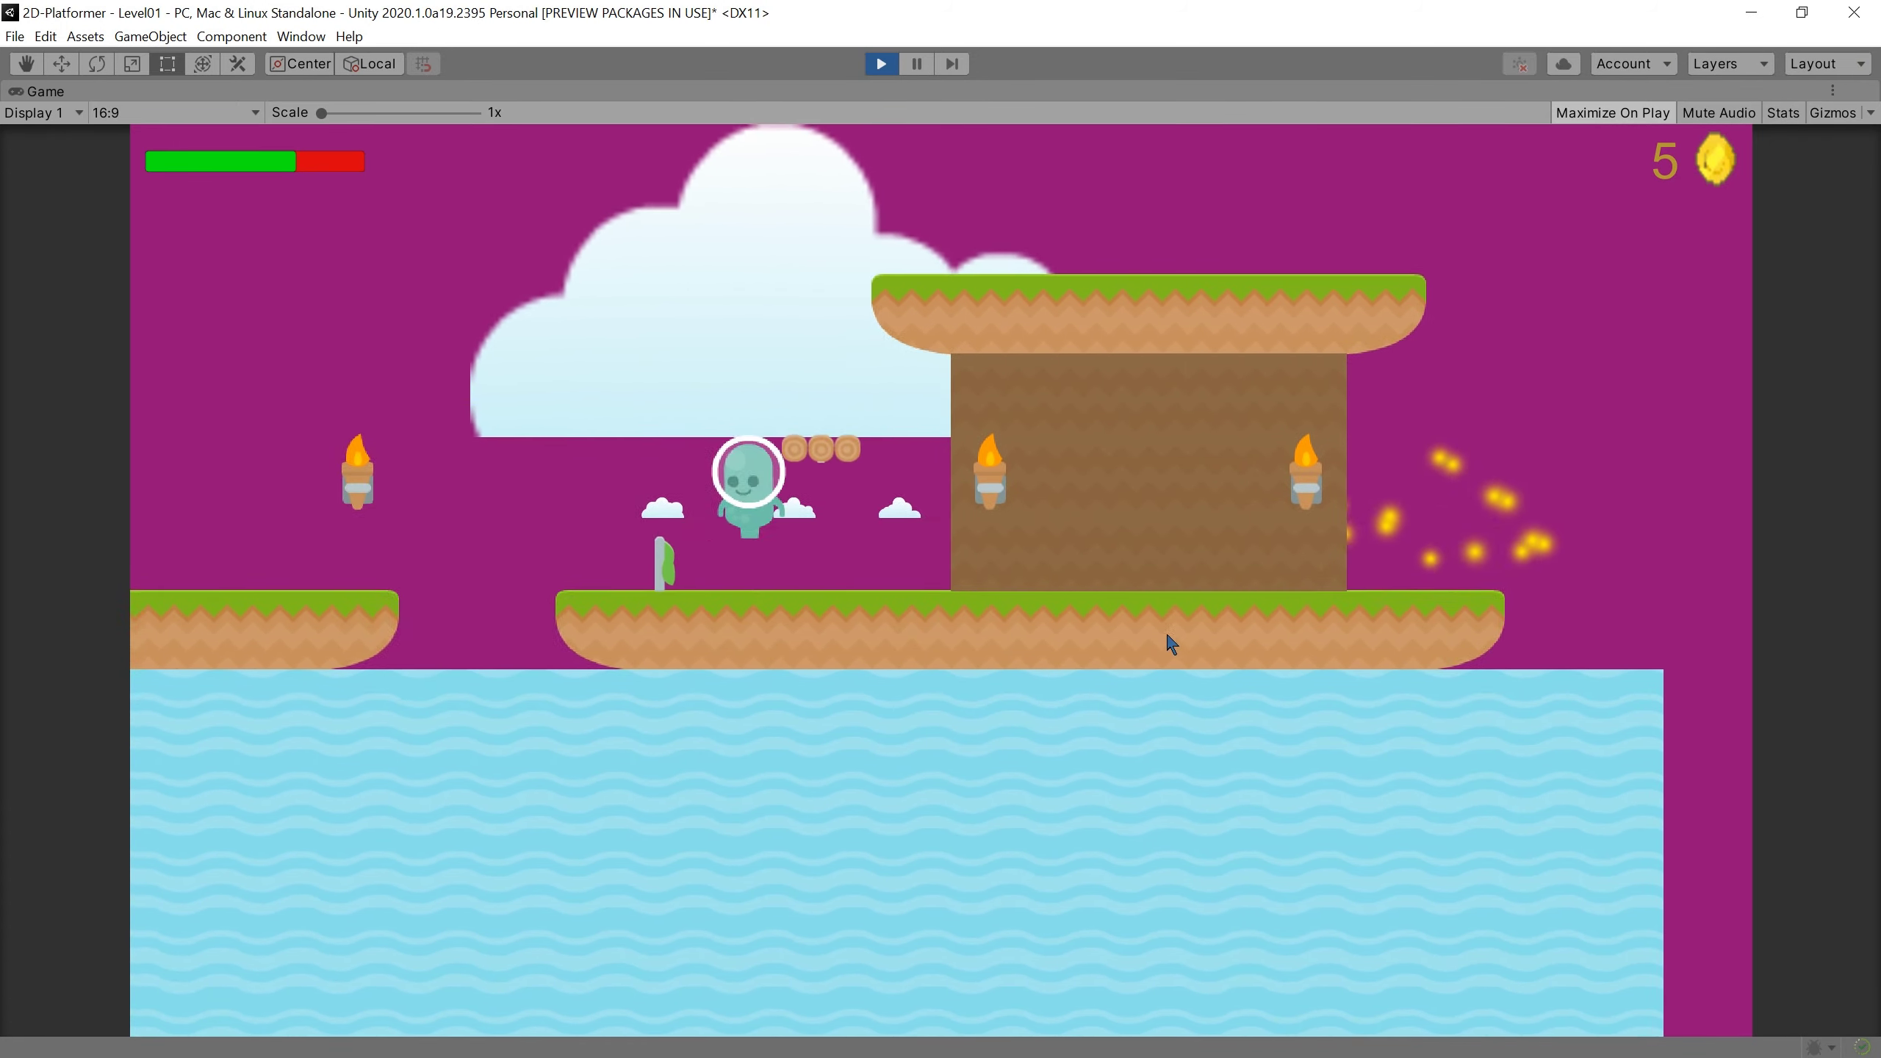
pyautogui.press('space')
pyautogui.press('Left')
# Step: Move and jump through Level02 until the player falls, then pause the game
pyautogui.press('Right')
pyautogui.press('space')
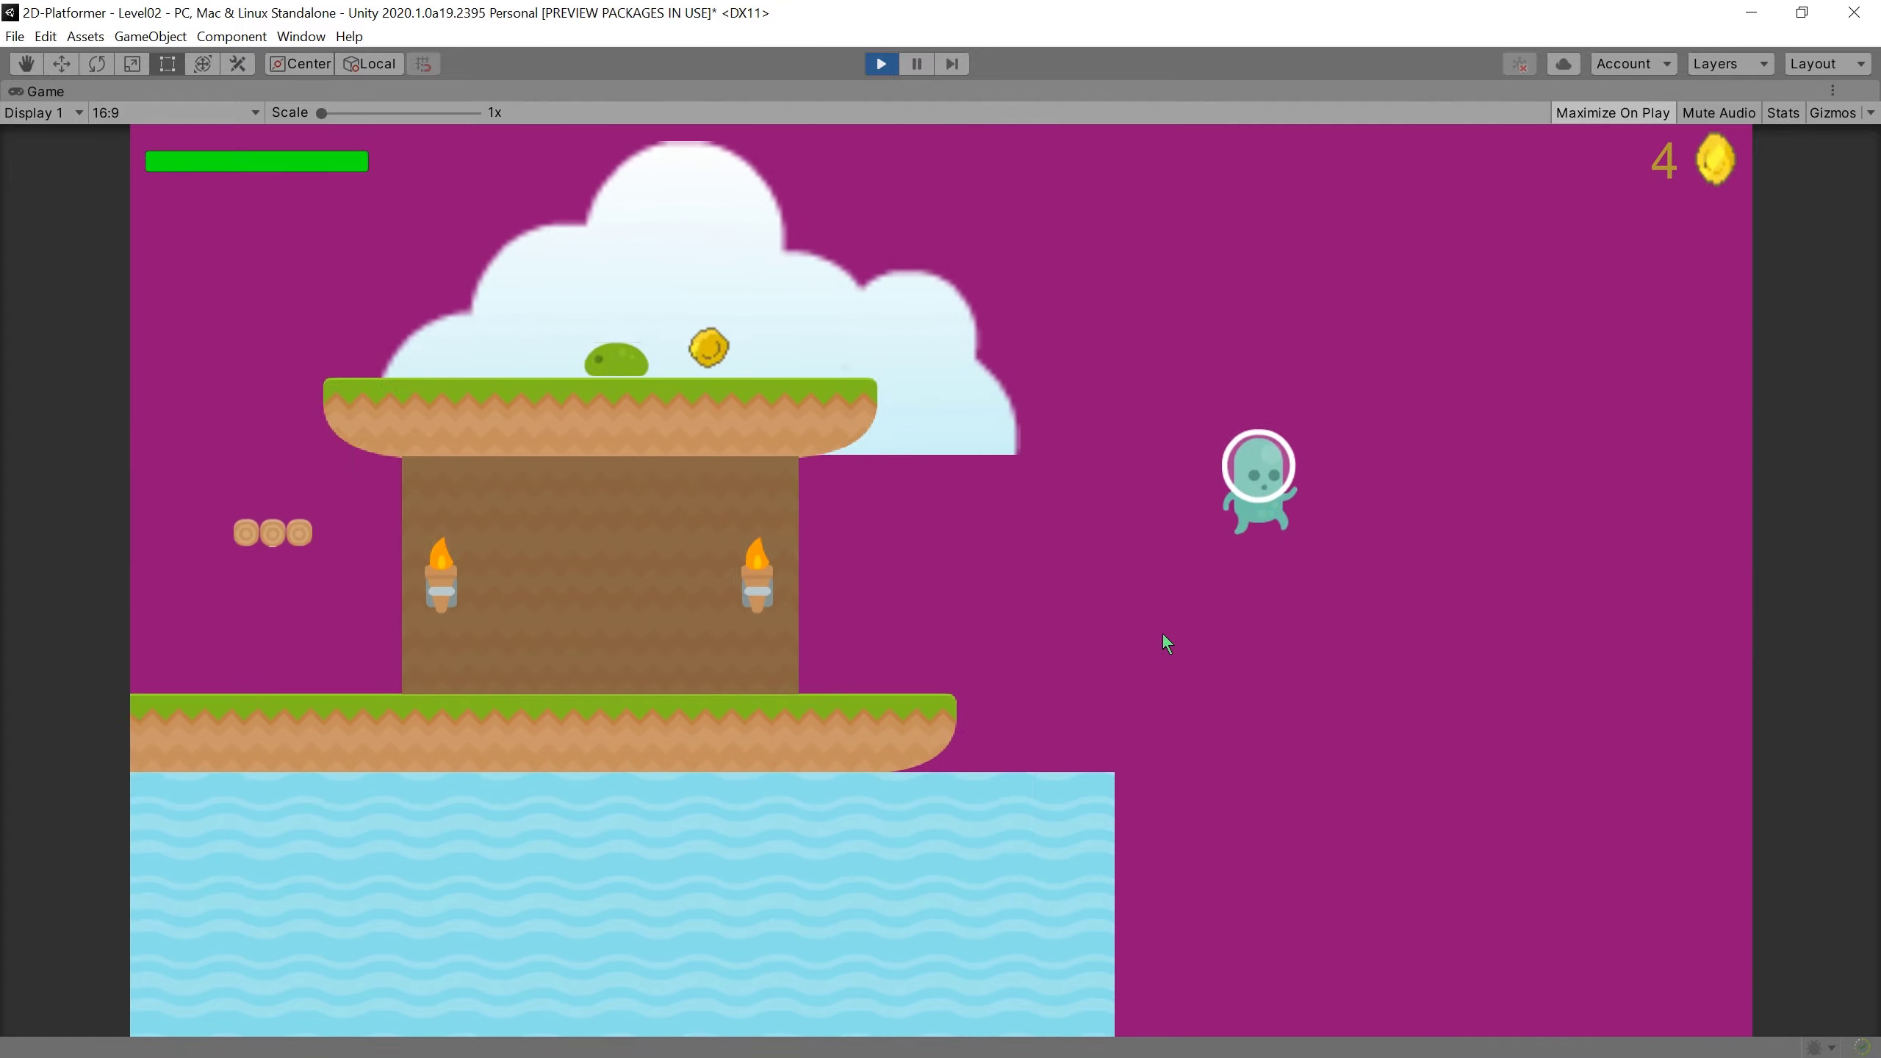
pyautogui.press('space')
pyautogui.press('Right')
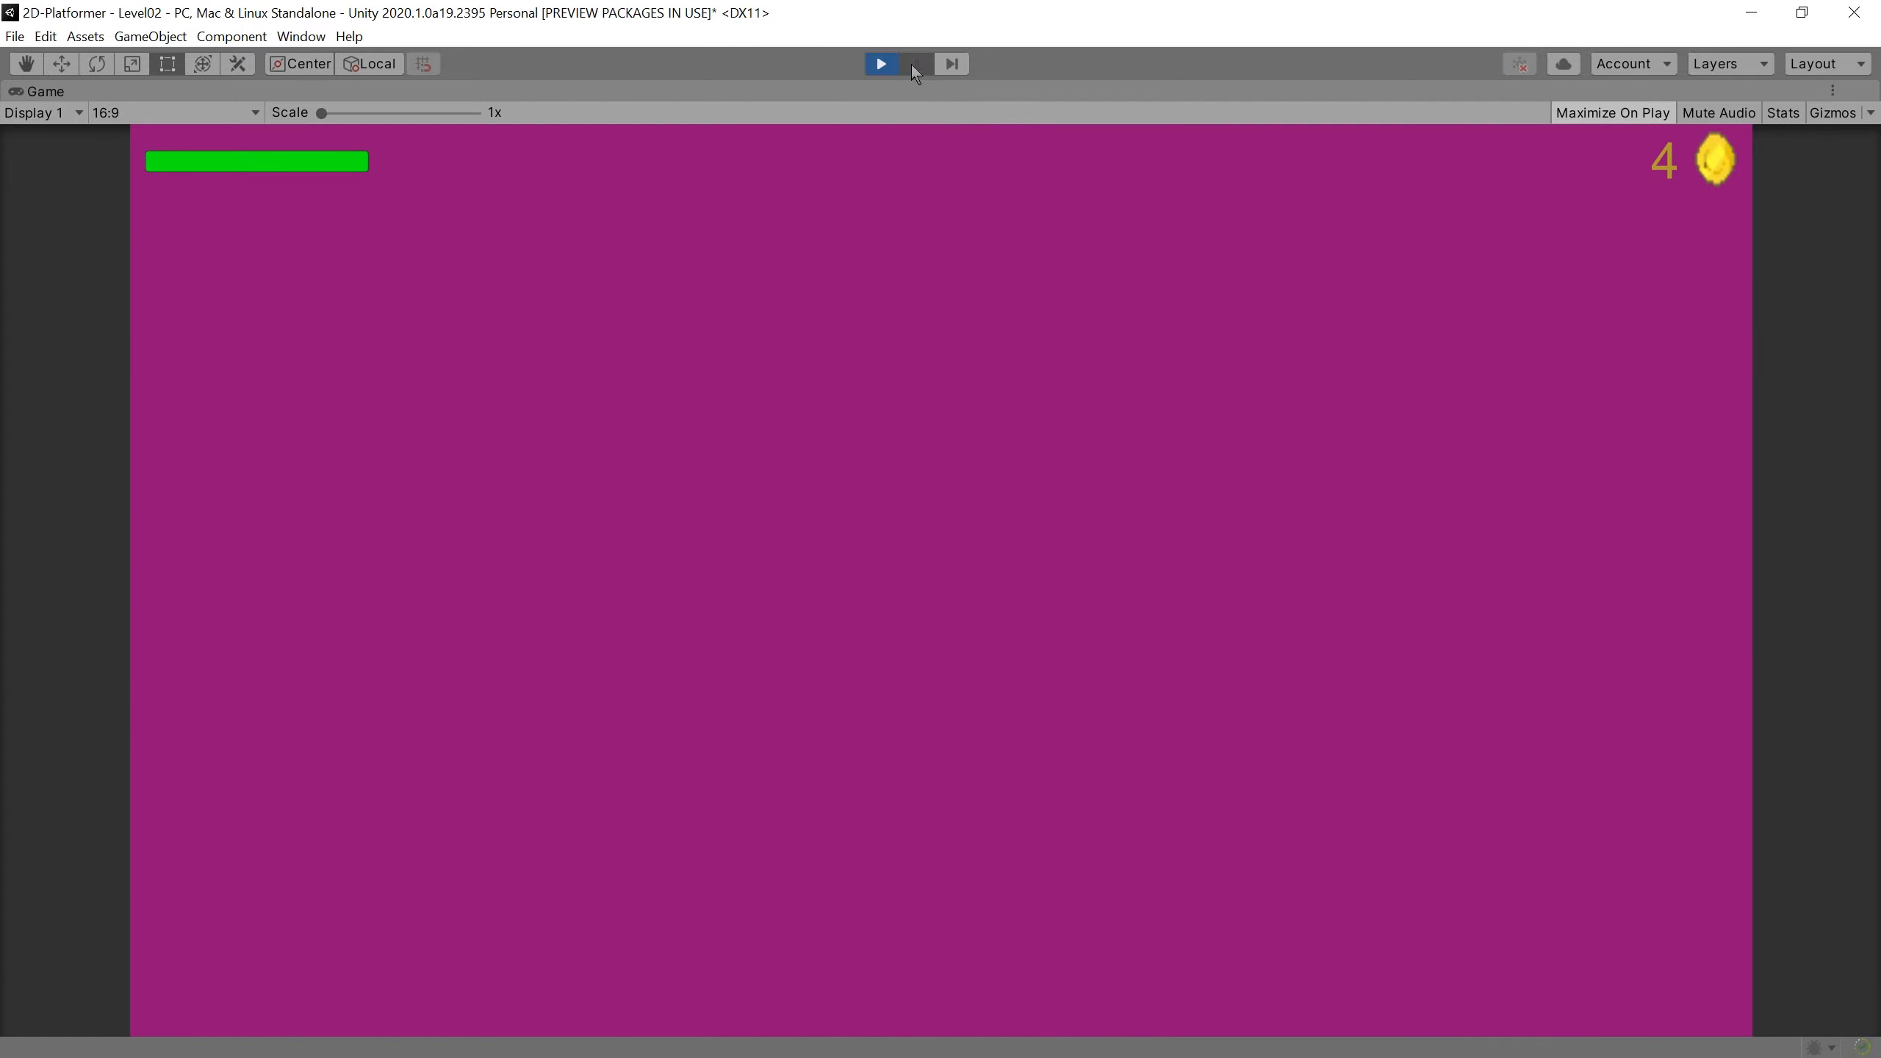
pyautogui.click(617, 527)
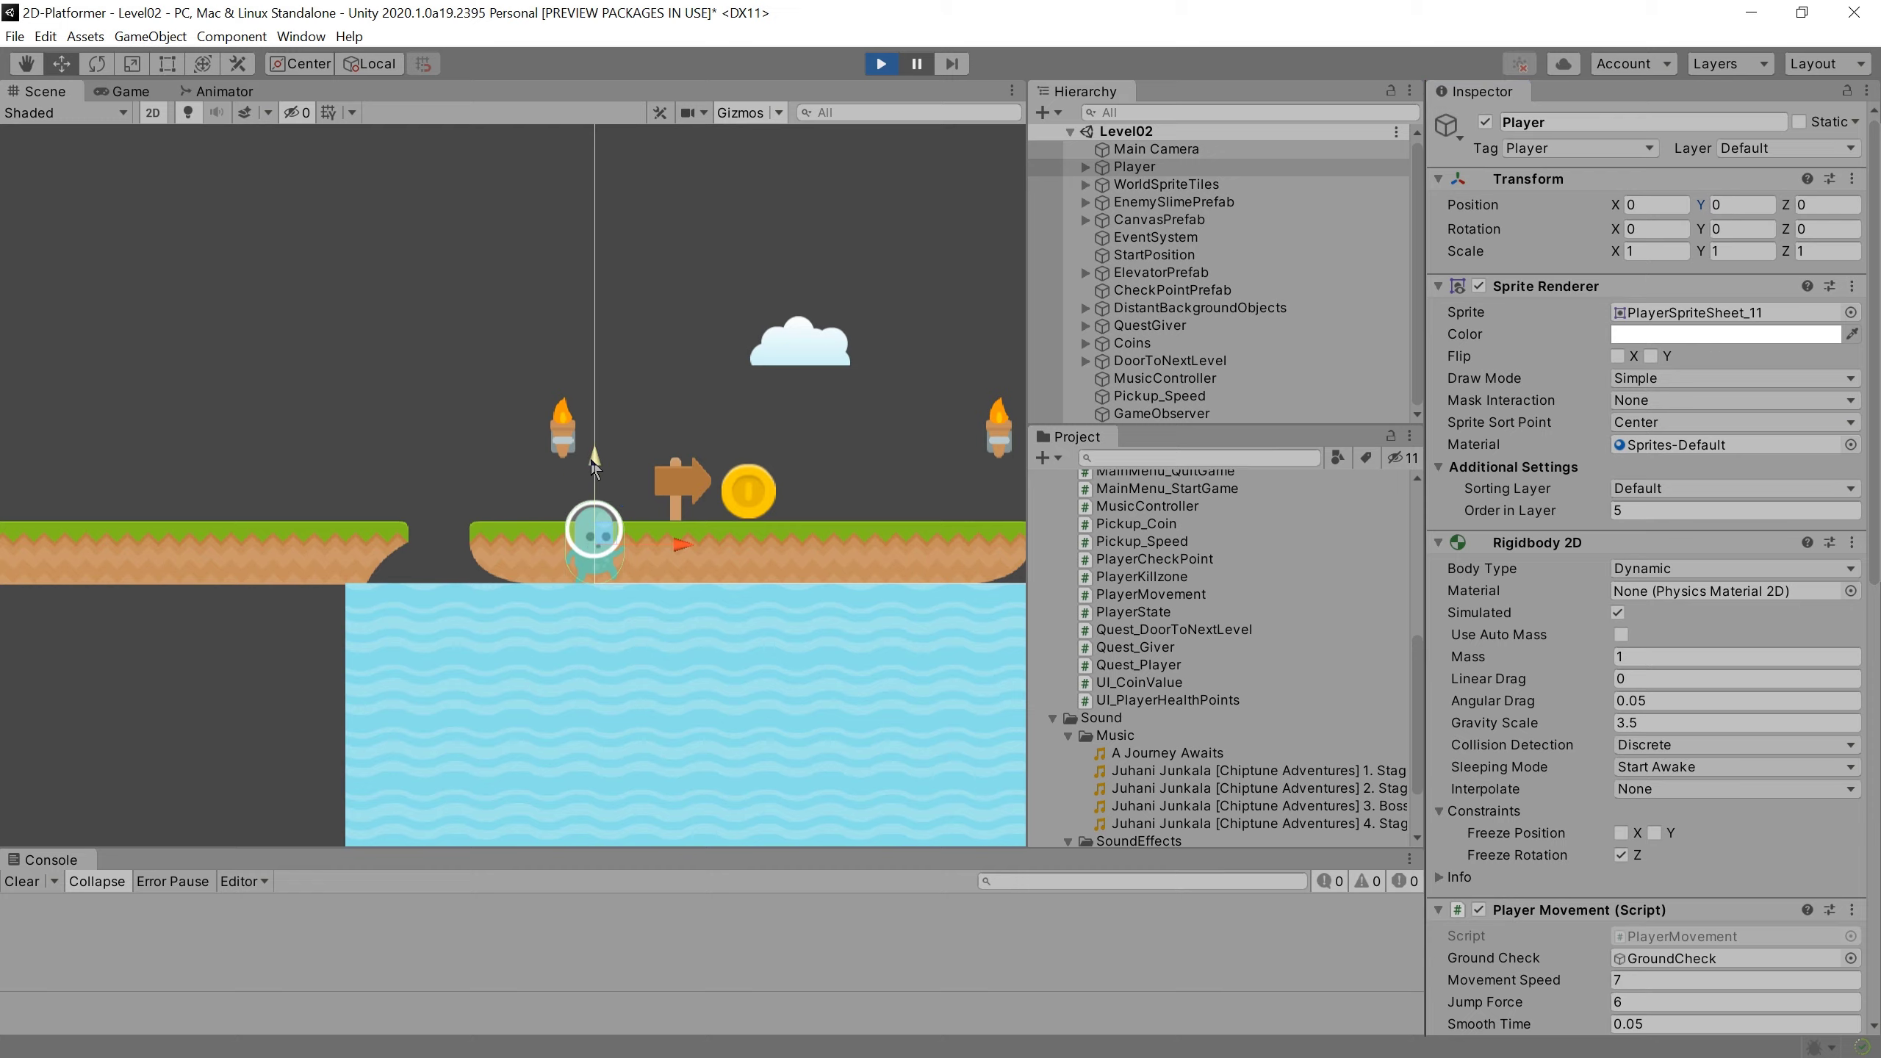
# Step: Reset the paused Player's position to 0, then resume and pause the test run again
pyautogui.click(881, 63)
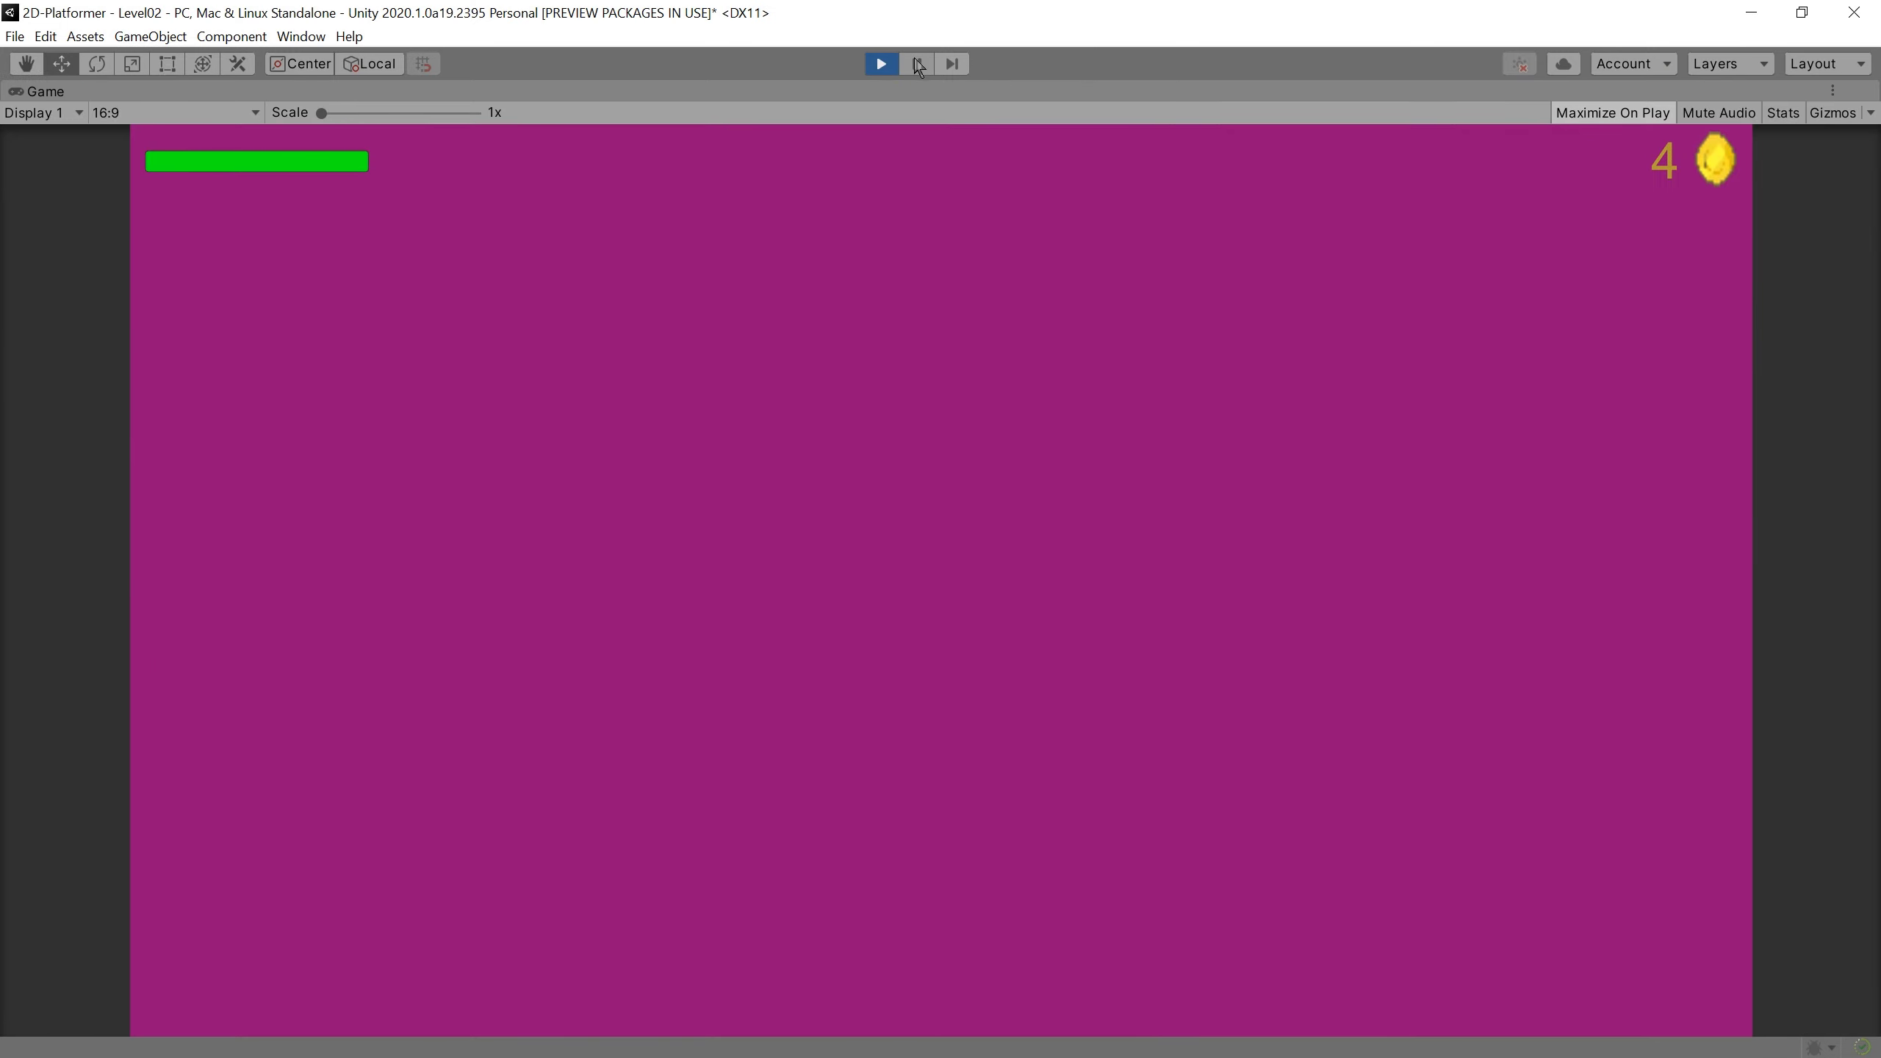
pyautogui.click(919, 66)
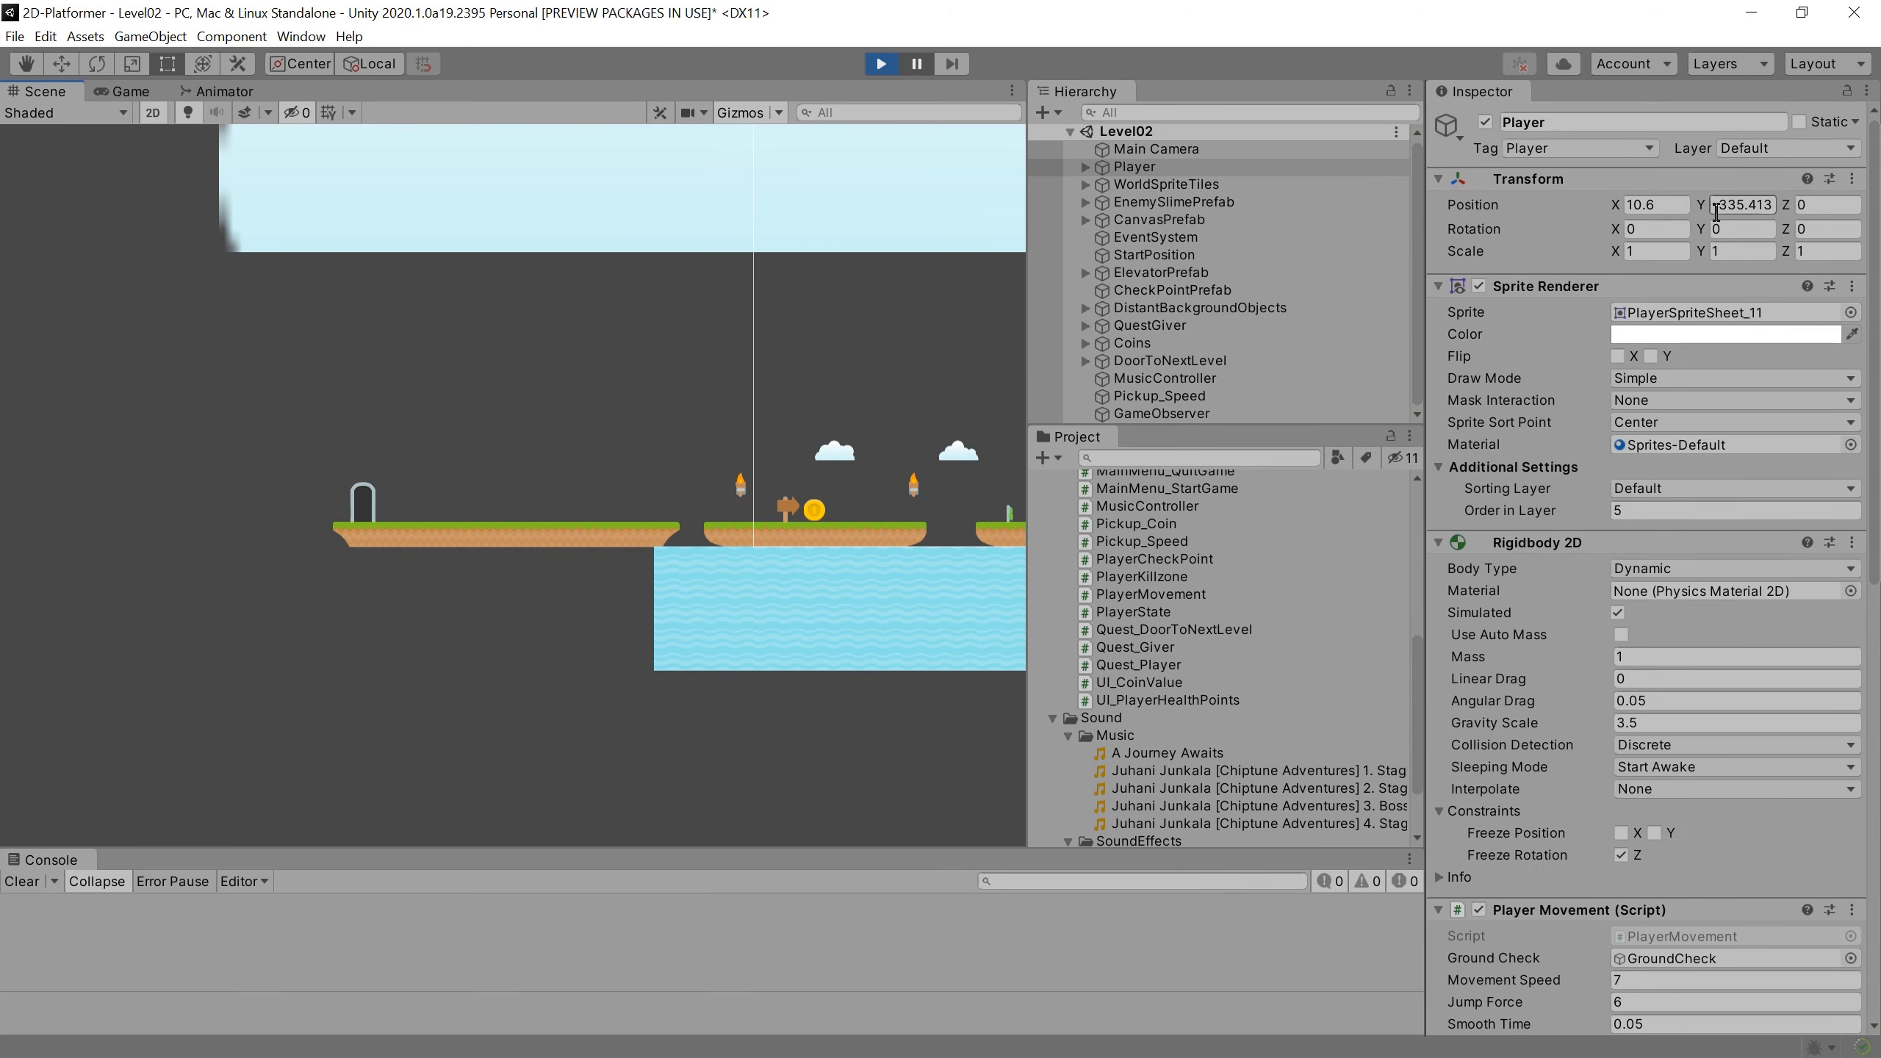
pyautogui.click(1716, 212)
pyautogui.write('0')
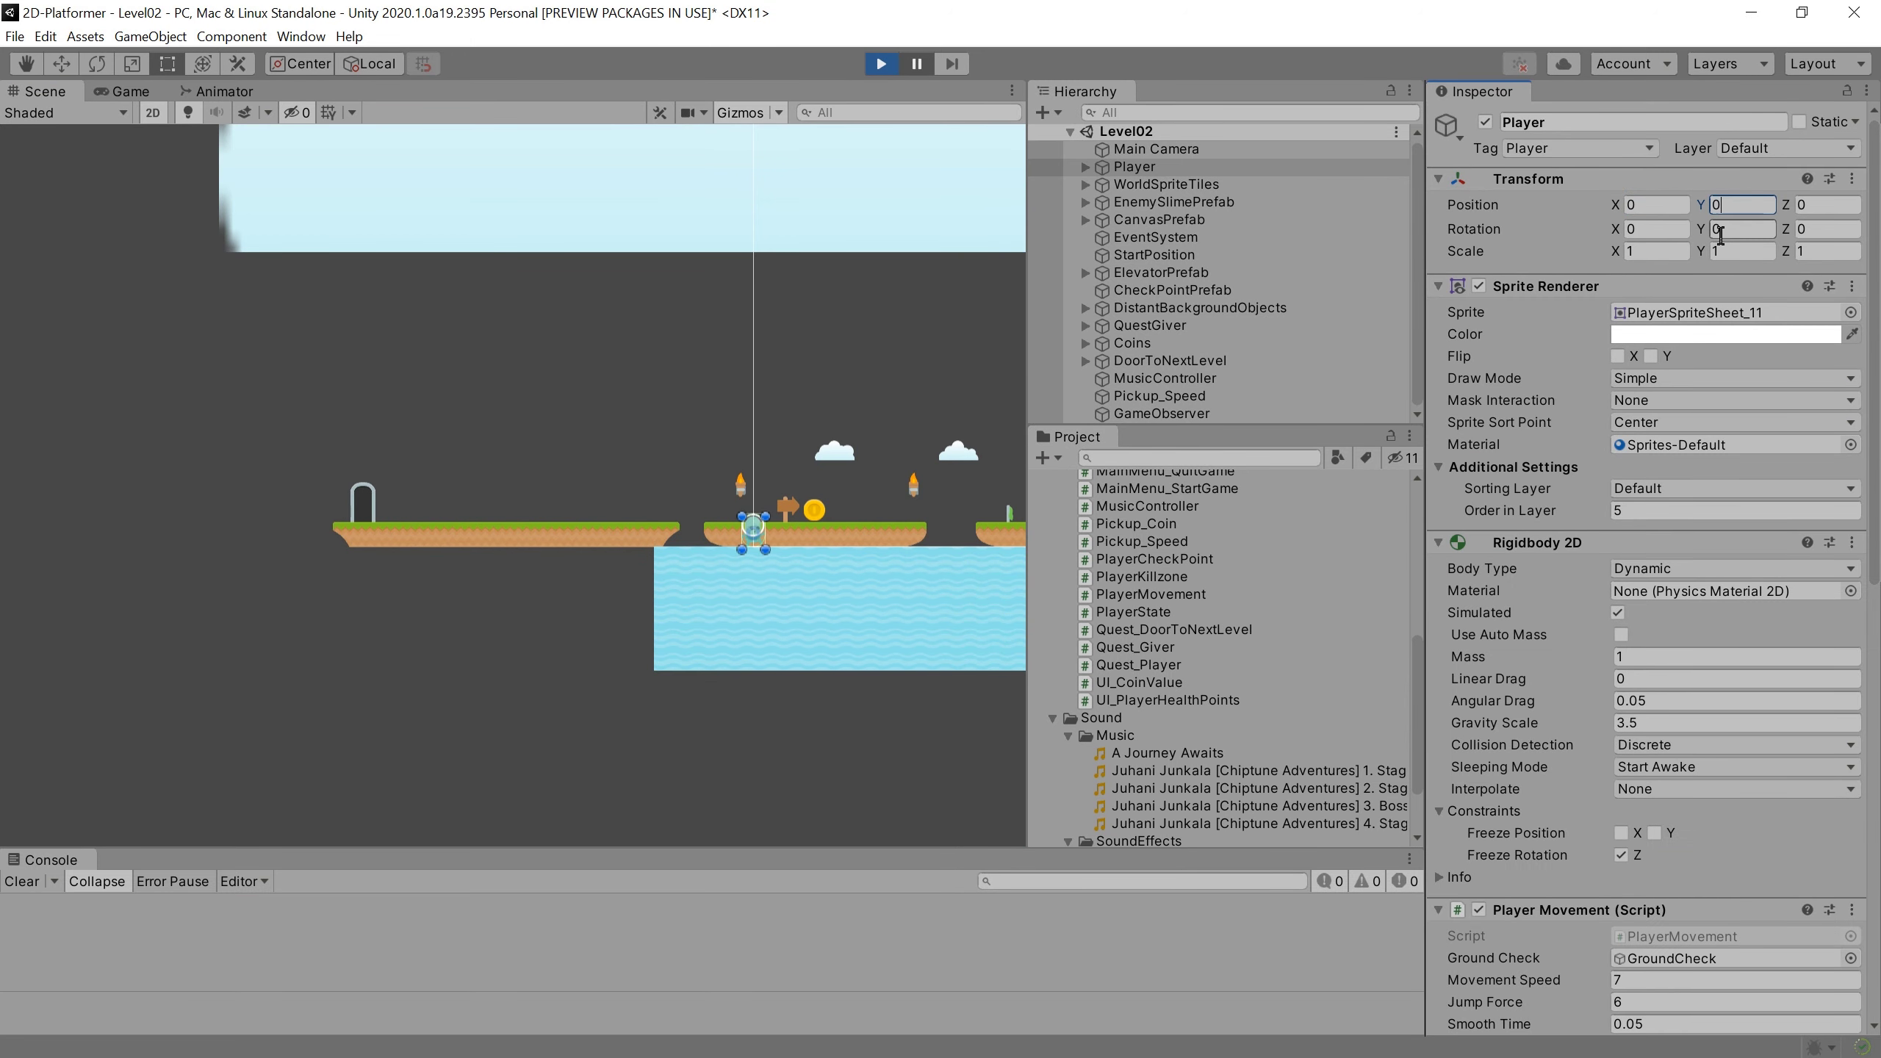
pyautogui.moveTo(799, 449); pyautogui.dragTo(845, 442)
pyautogui.click(916, 64)
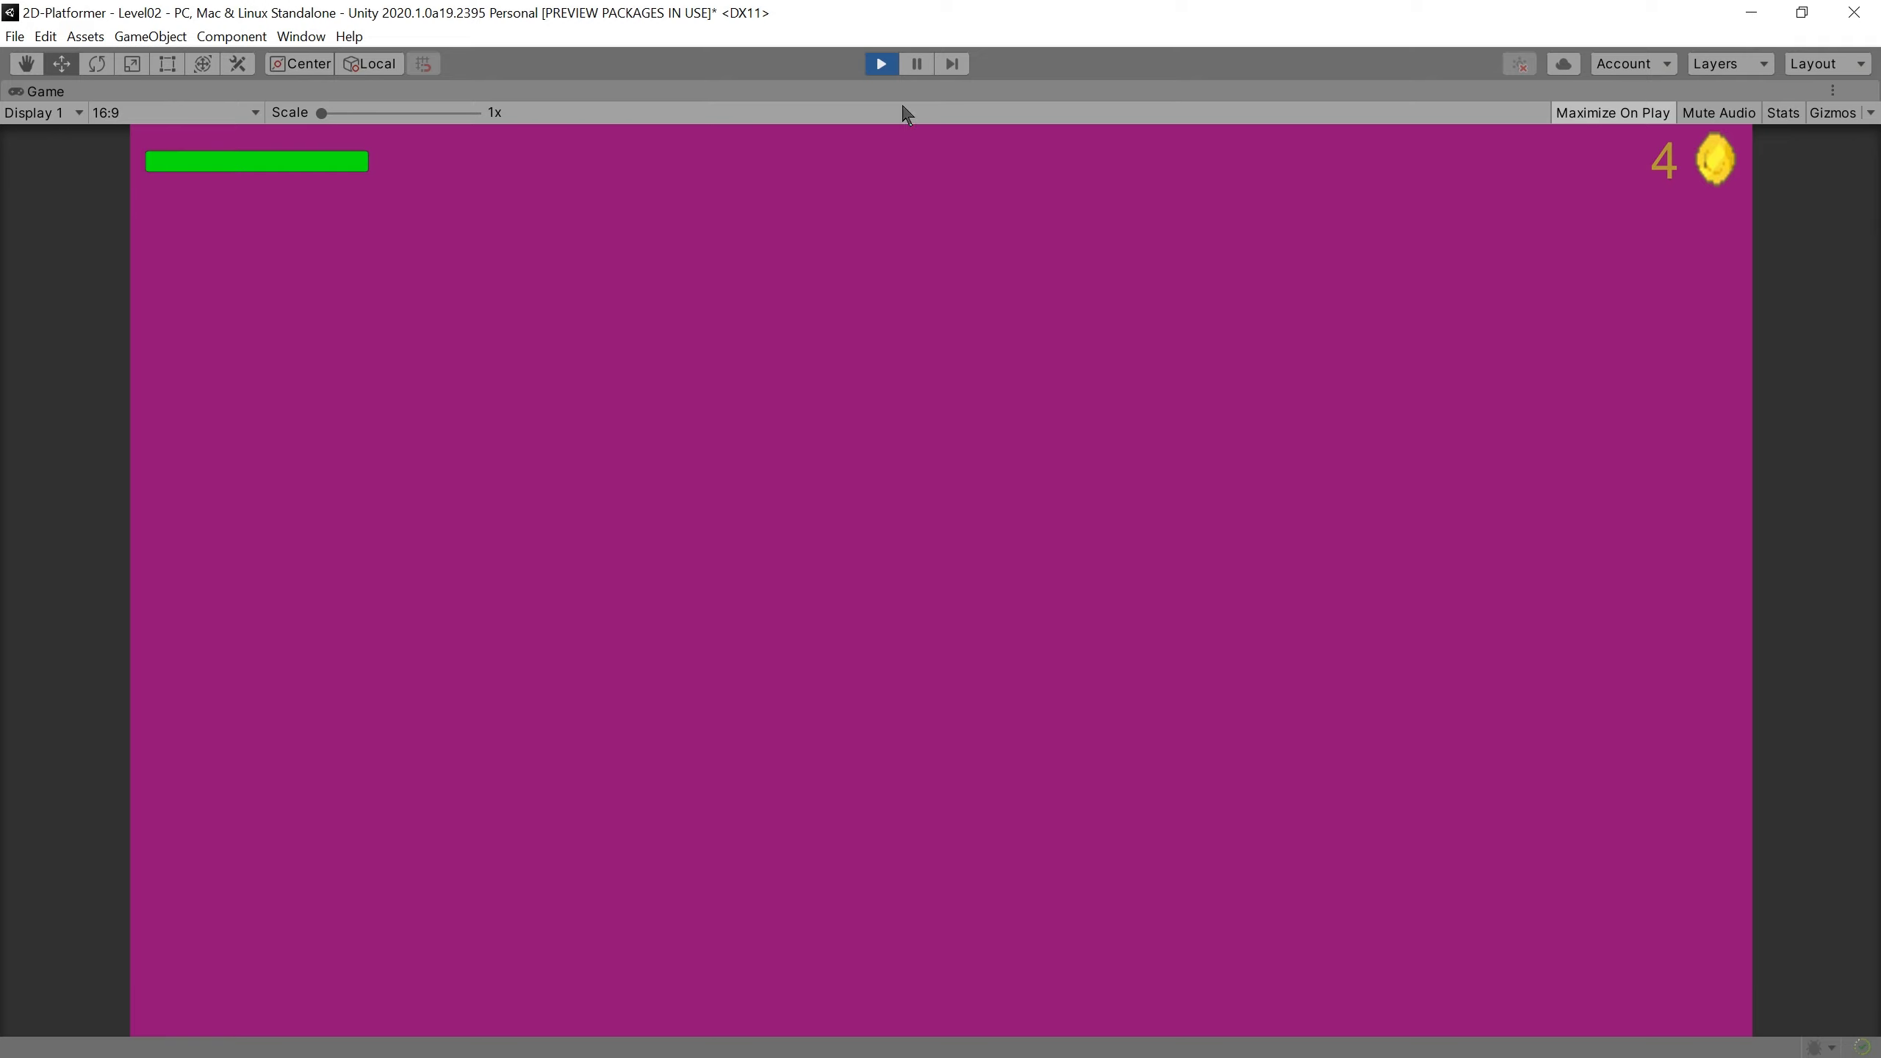
pyautogui.click(916, 64)
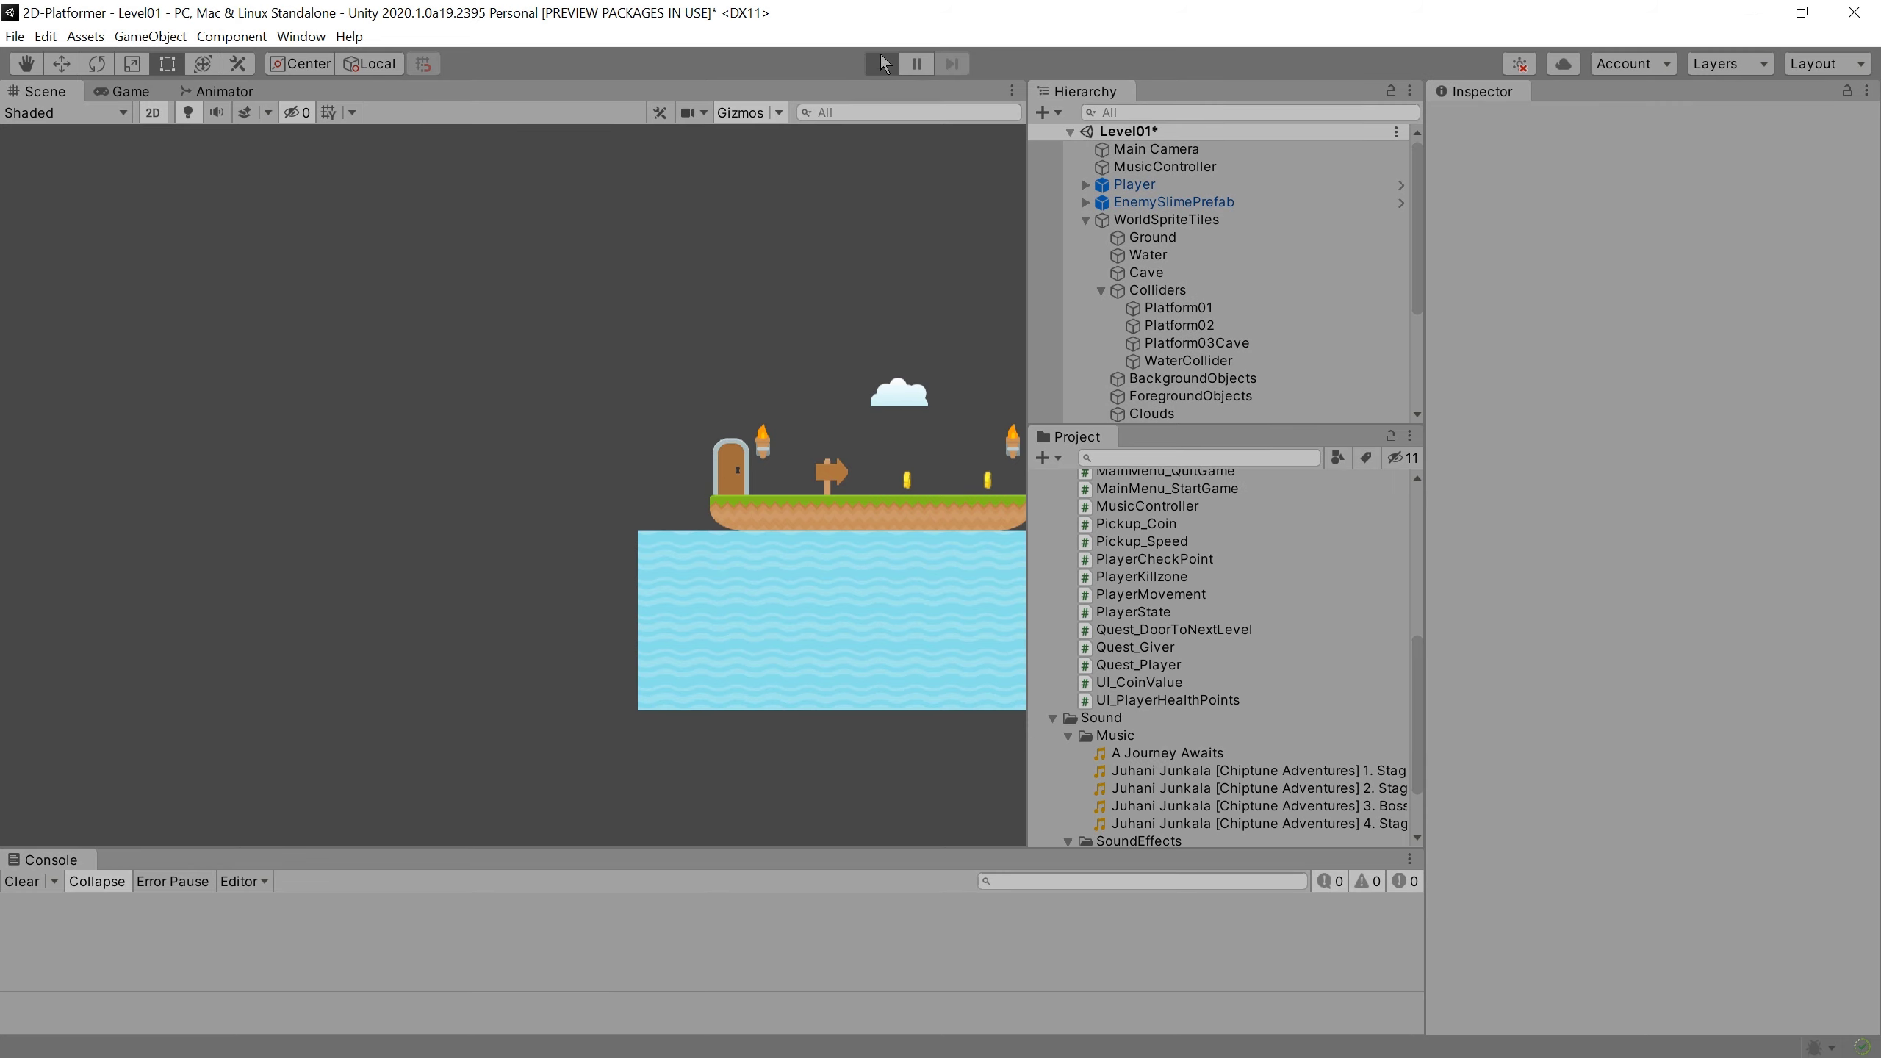
# Step: Stop the test, open the MainMenu scene and run its title screen briefly
pyautogui.click(881, 64)
pyautogui.click(881, 64)
pyautogui.click(881, 64)
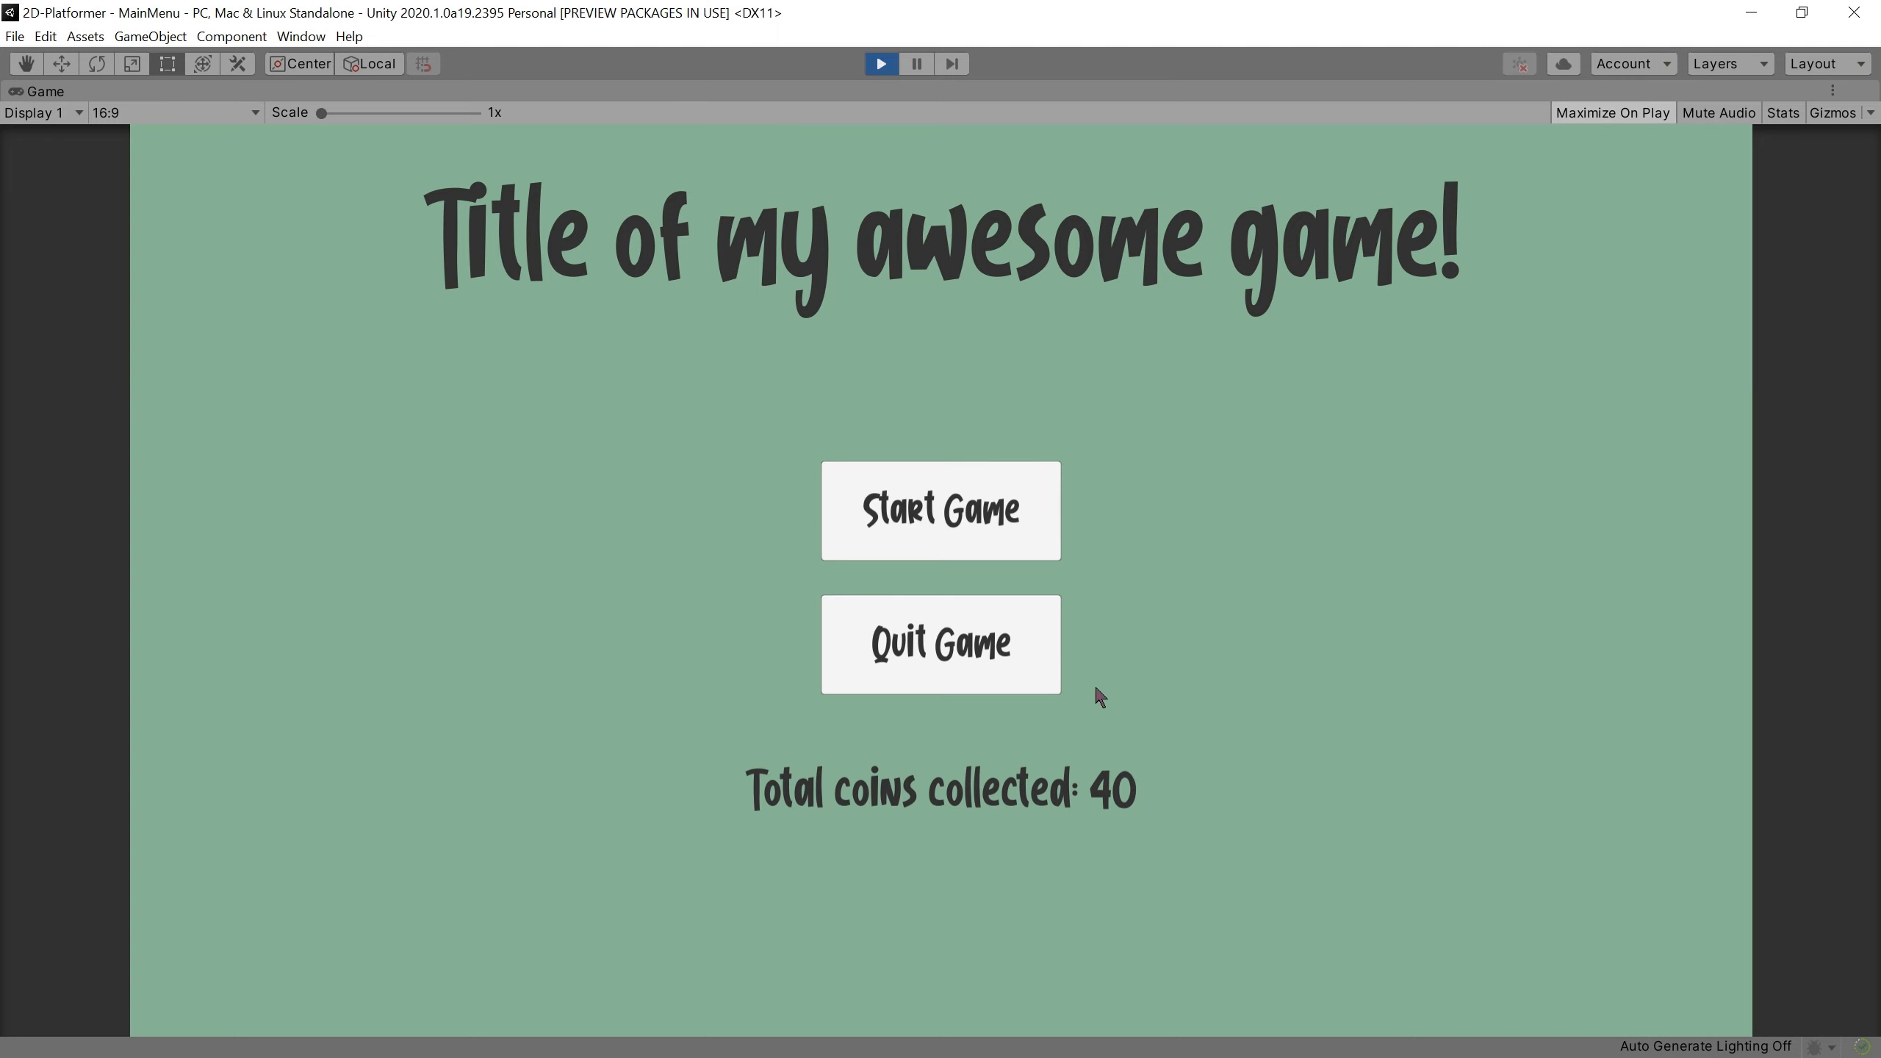
pyautogui.click(880, 63)
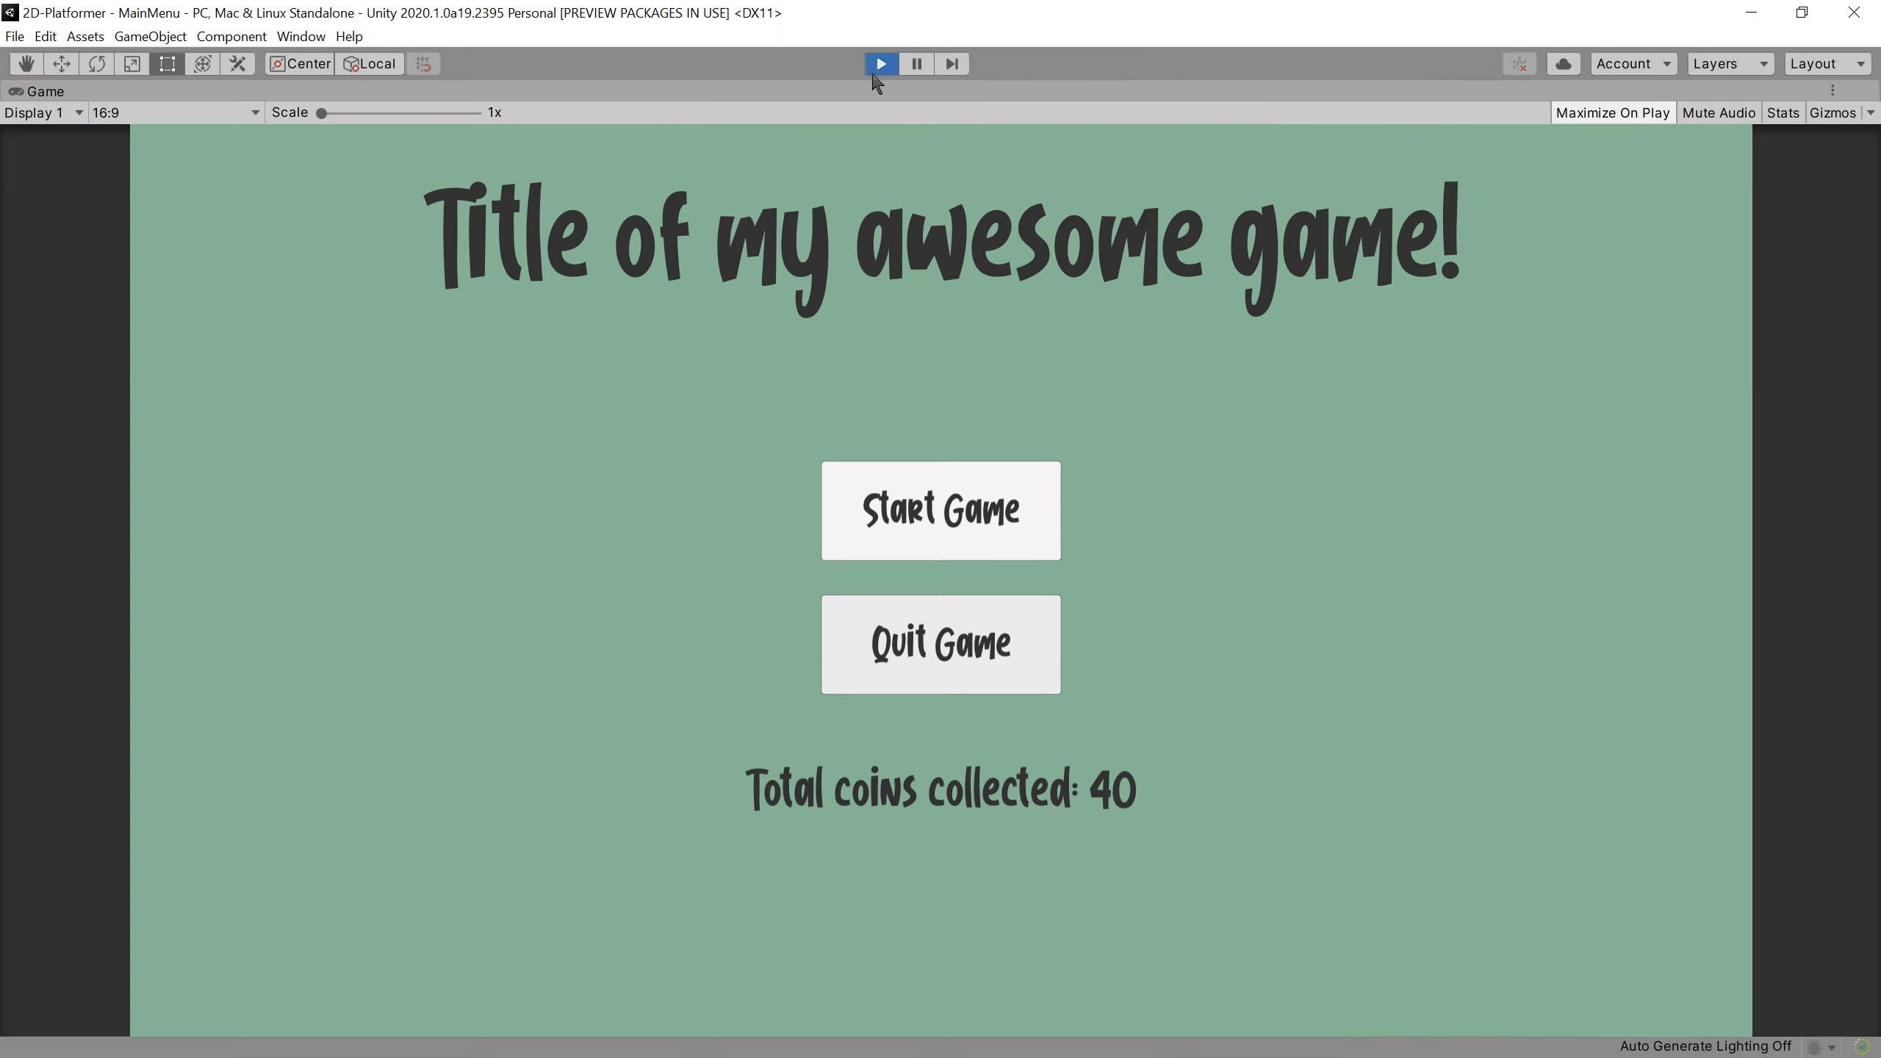
pyautogui.click(15, 36)
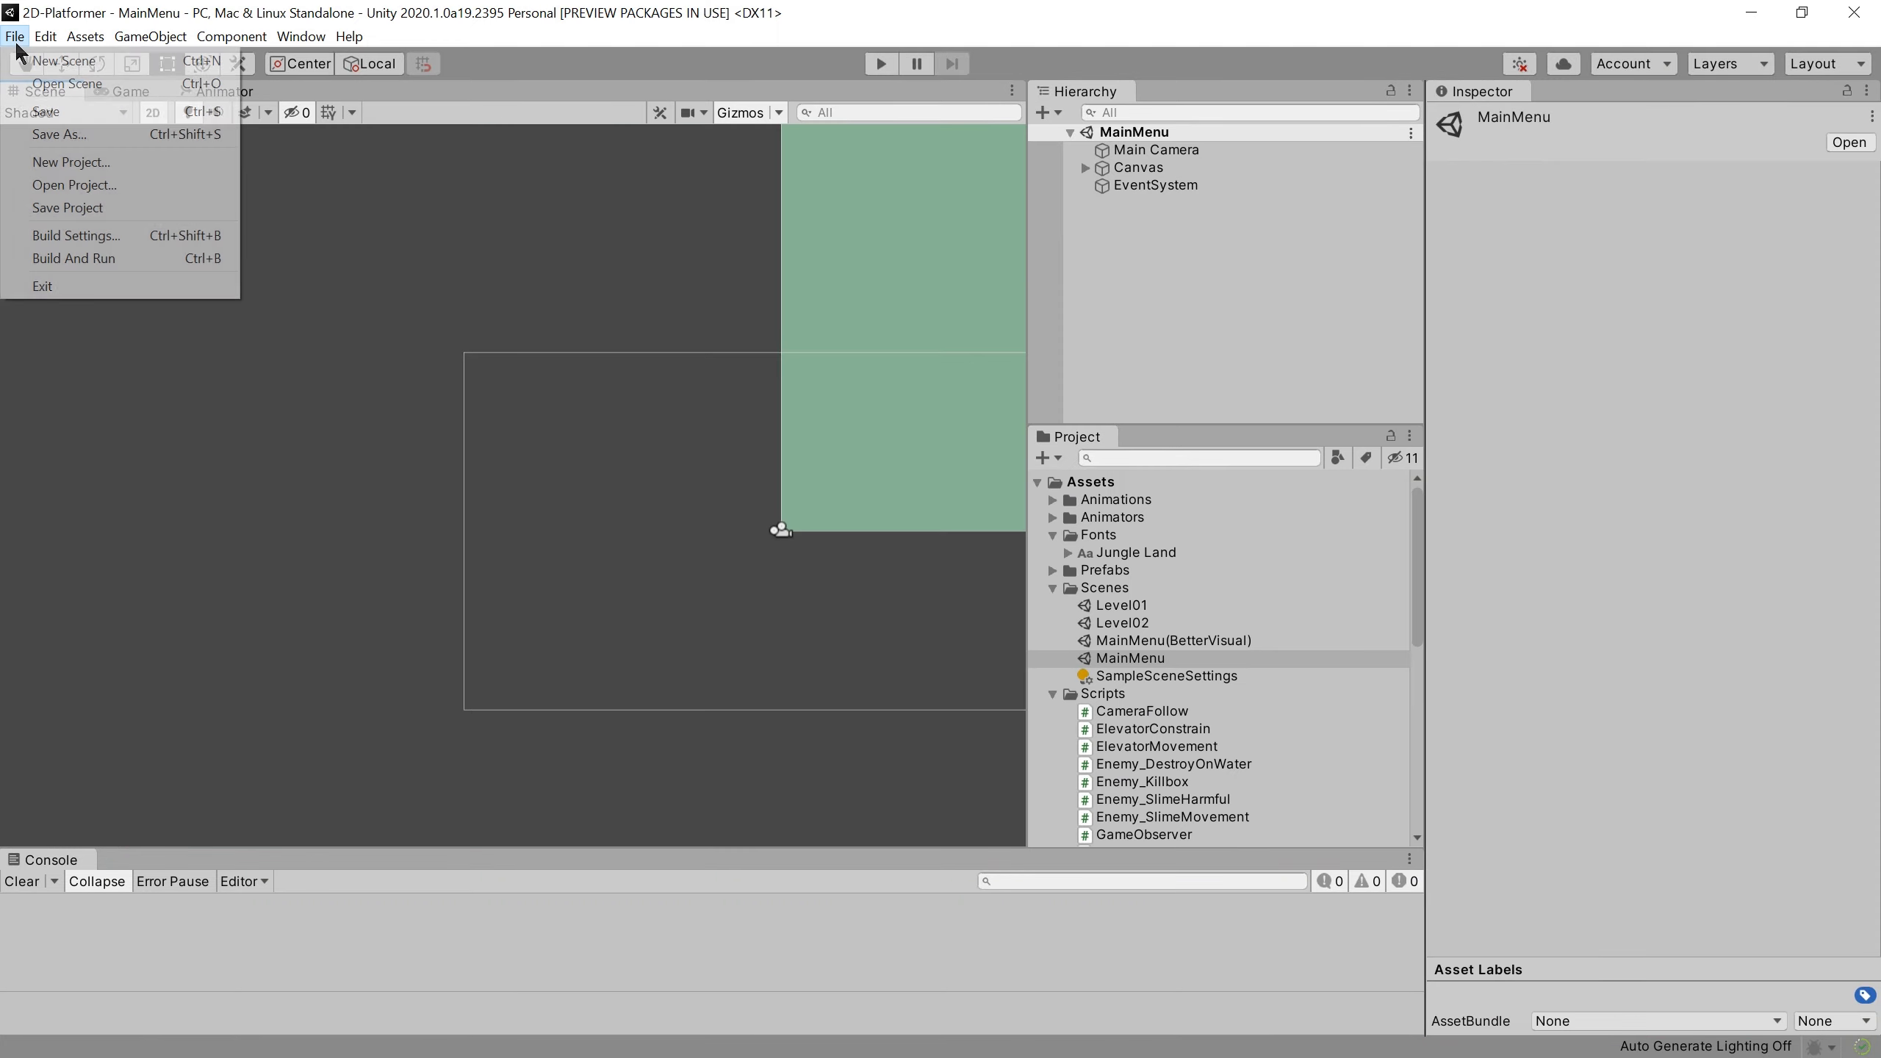
# Step: Confirm MainMenu, Level01 and Level02 are in the PC Standalone build, then start Build
pyautogui.click(77, 236)
pyautogui.click(892, 167)
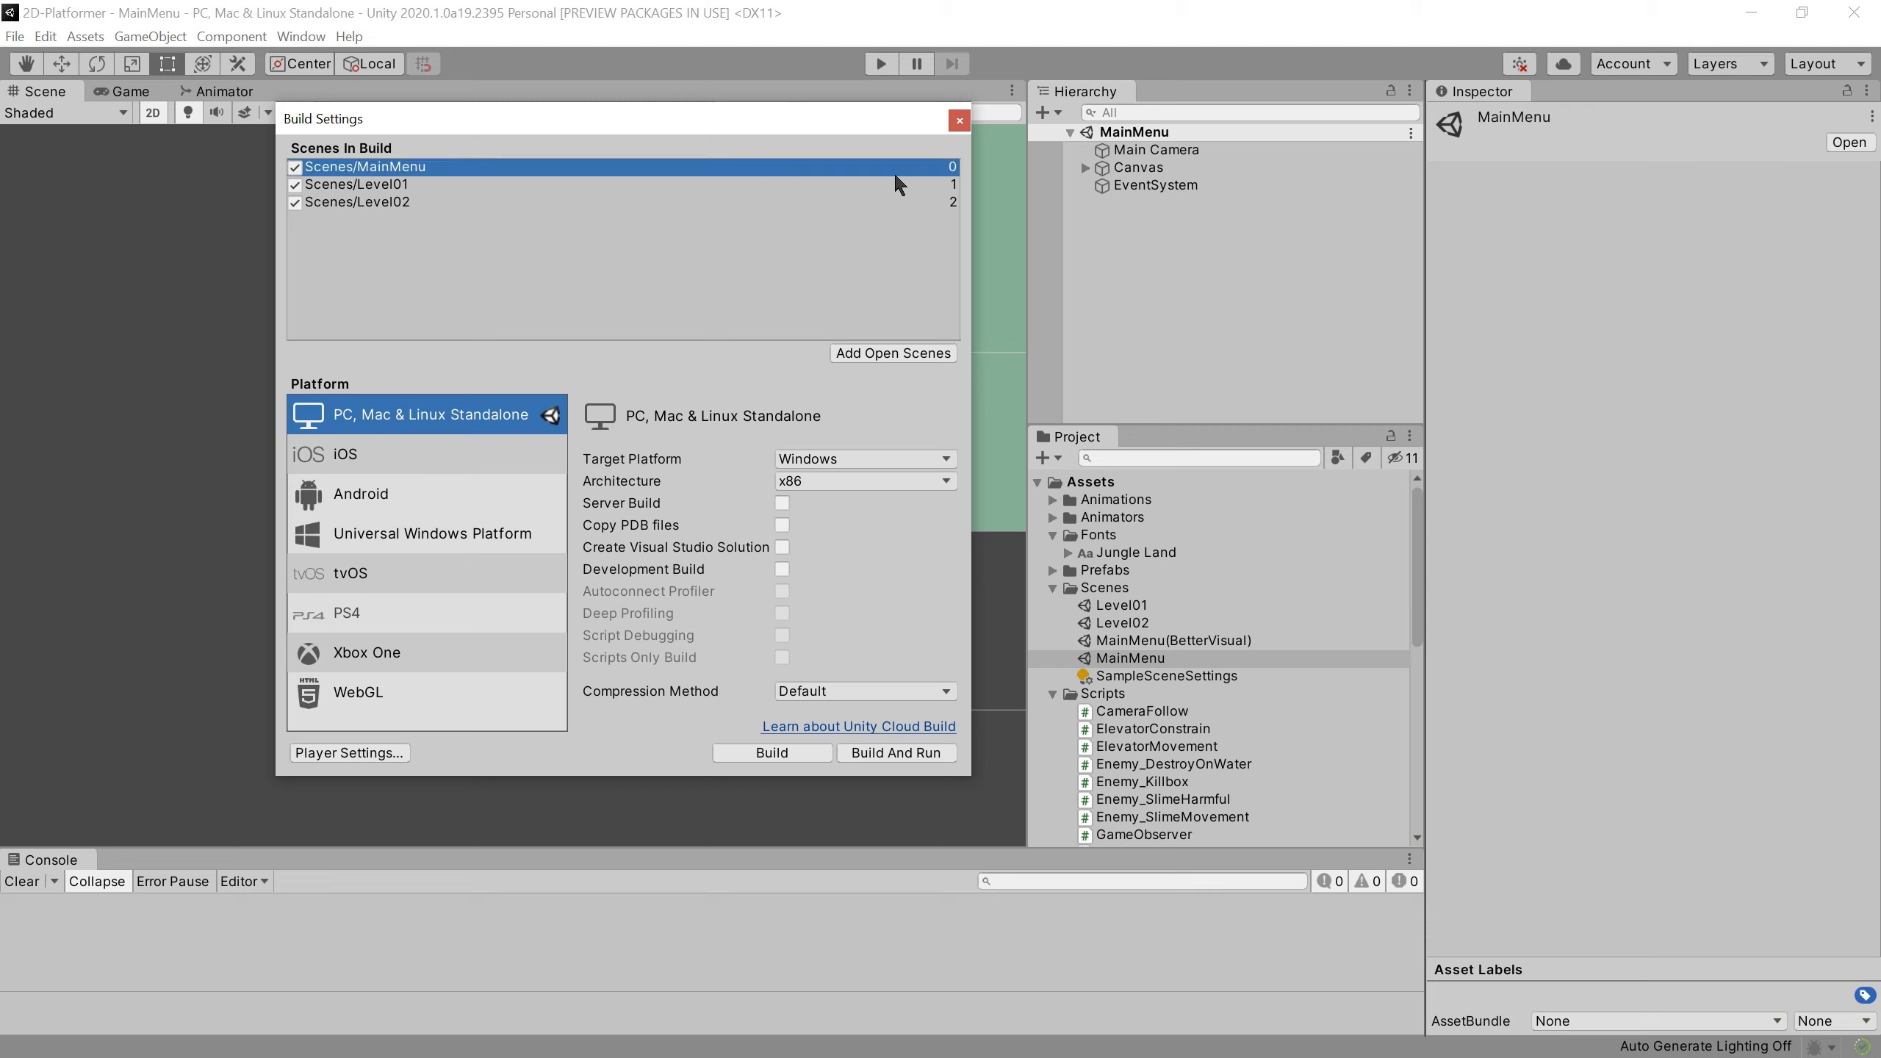
pyautogui.click(890, 185)
pyautogui.click(890, 202)
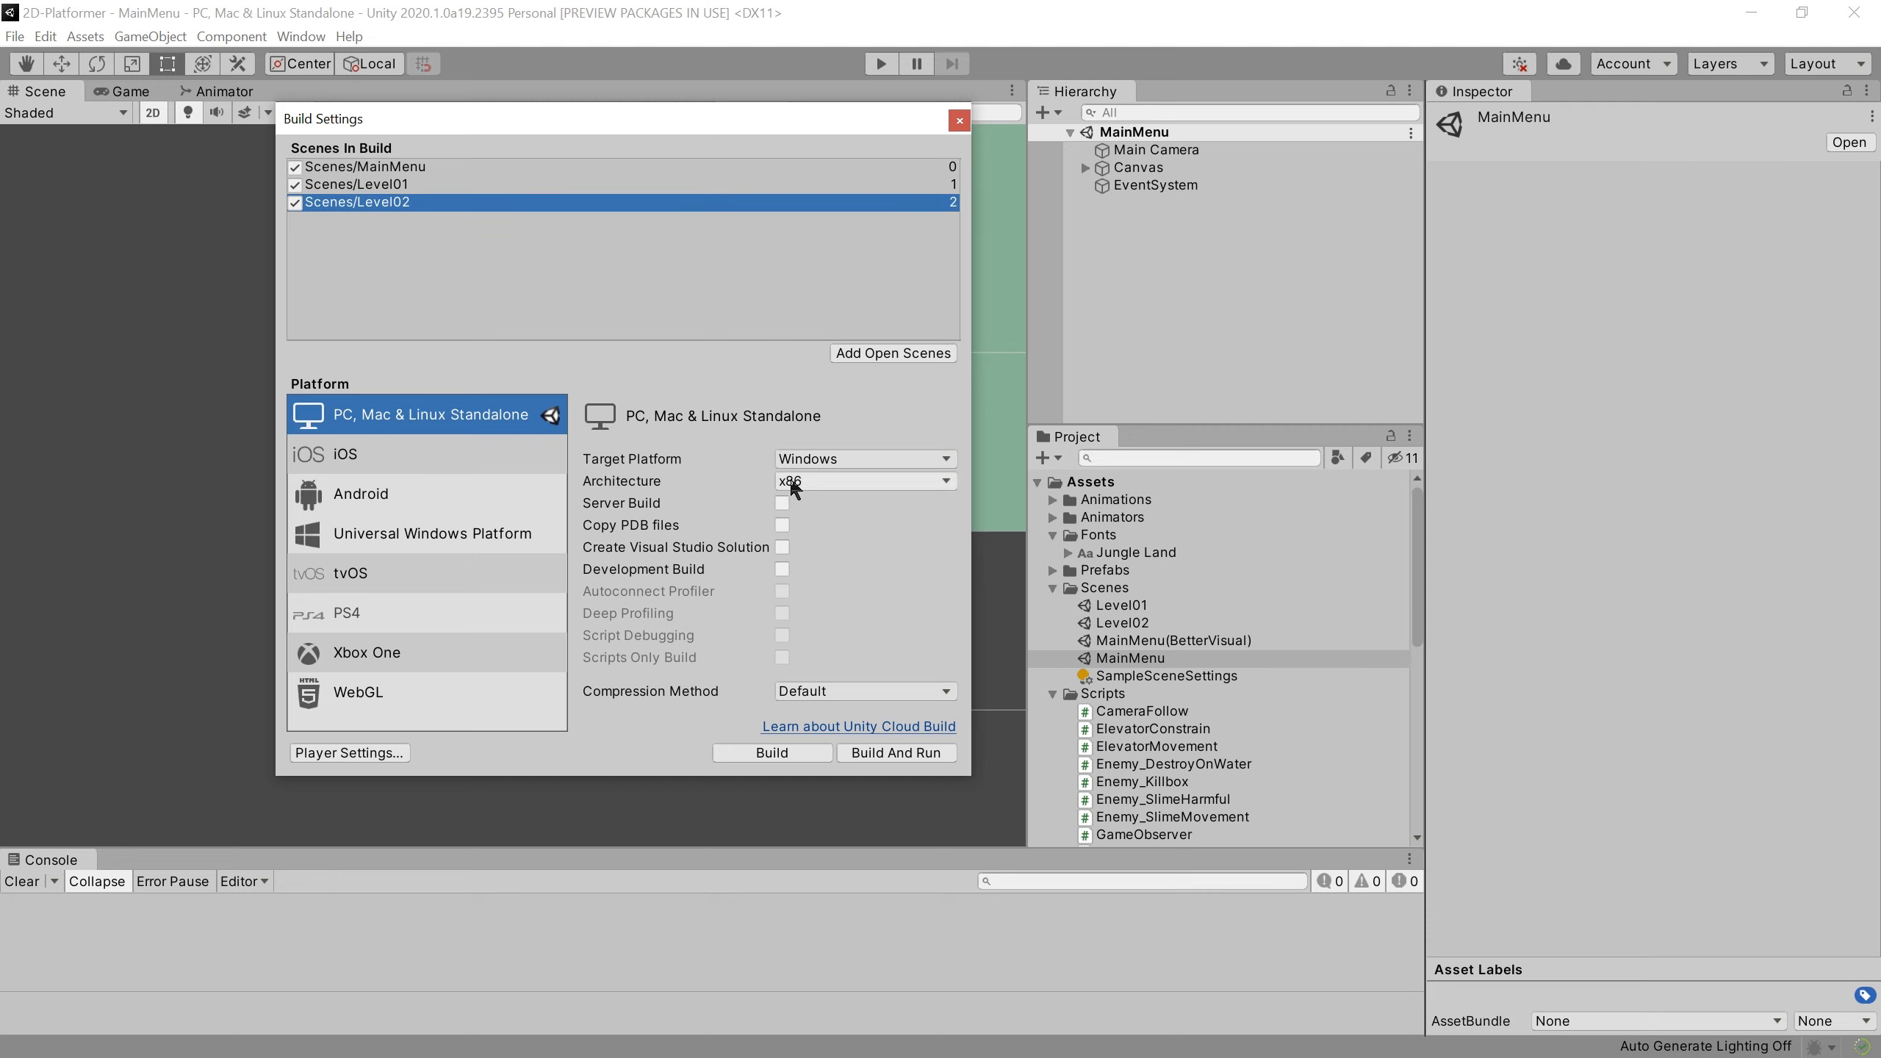
pyautogui.click(772, 752)
# Step: Create a Build folder inside 2D-Platformer and build the game there as 2D-Platformer.exe
pyautogui.click(800, 100)
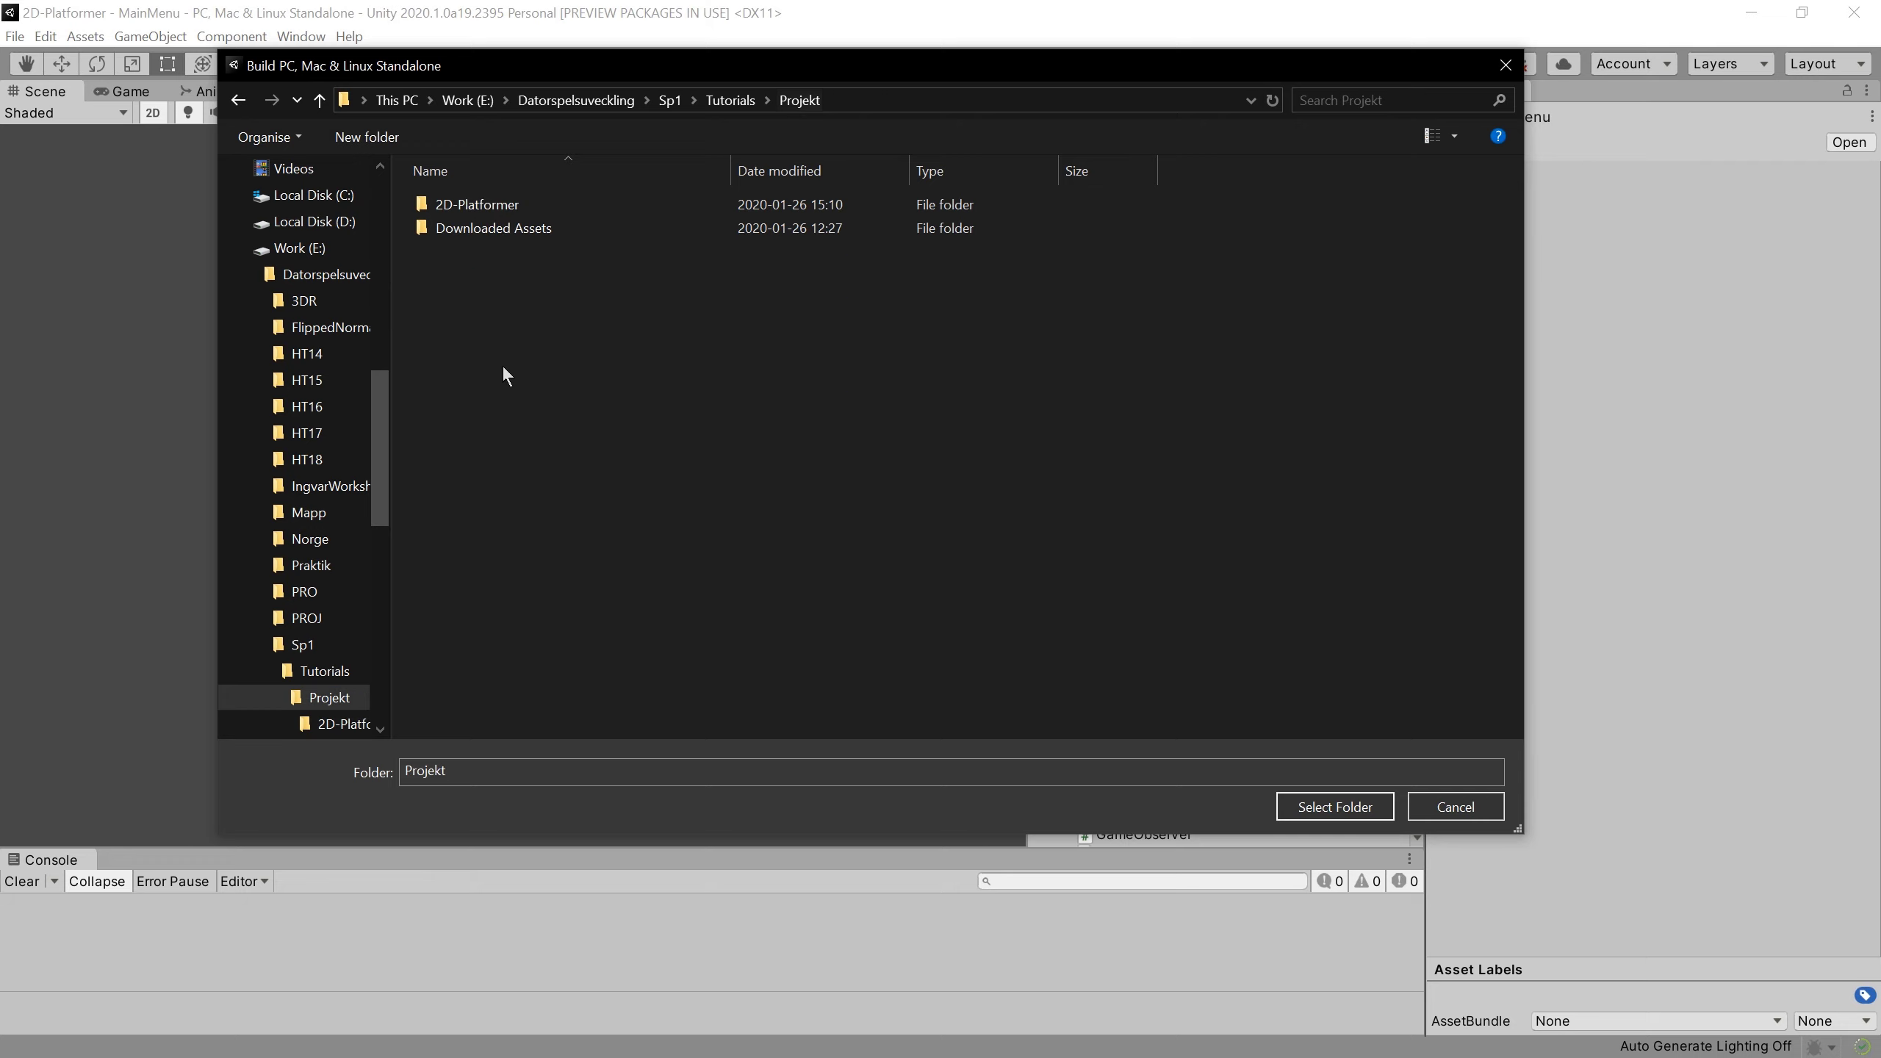
pyautogui.doubleClick(467, 204)
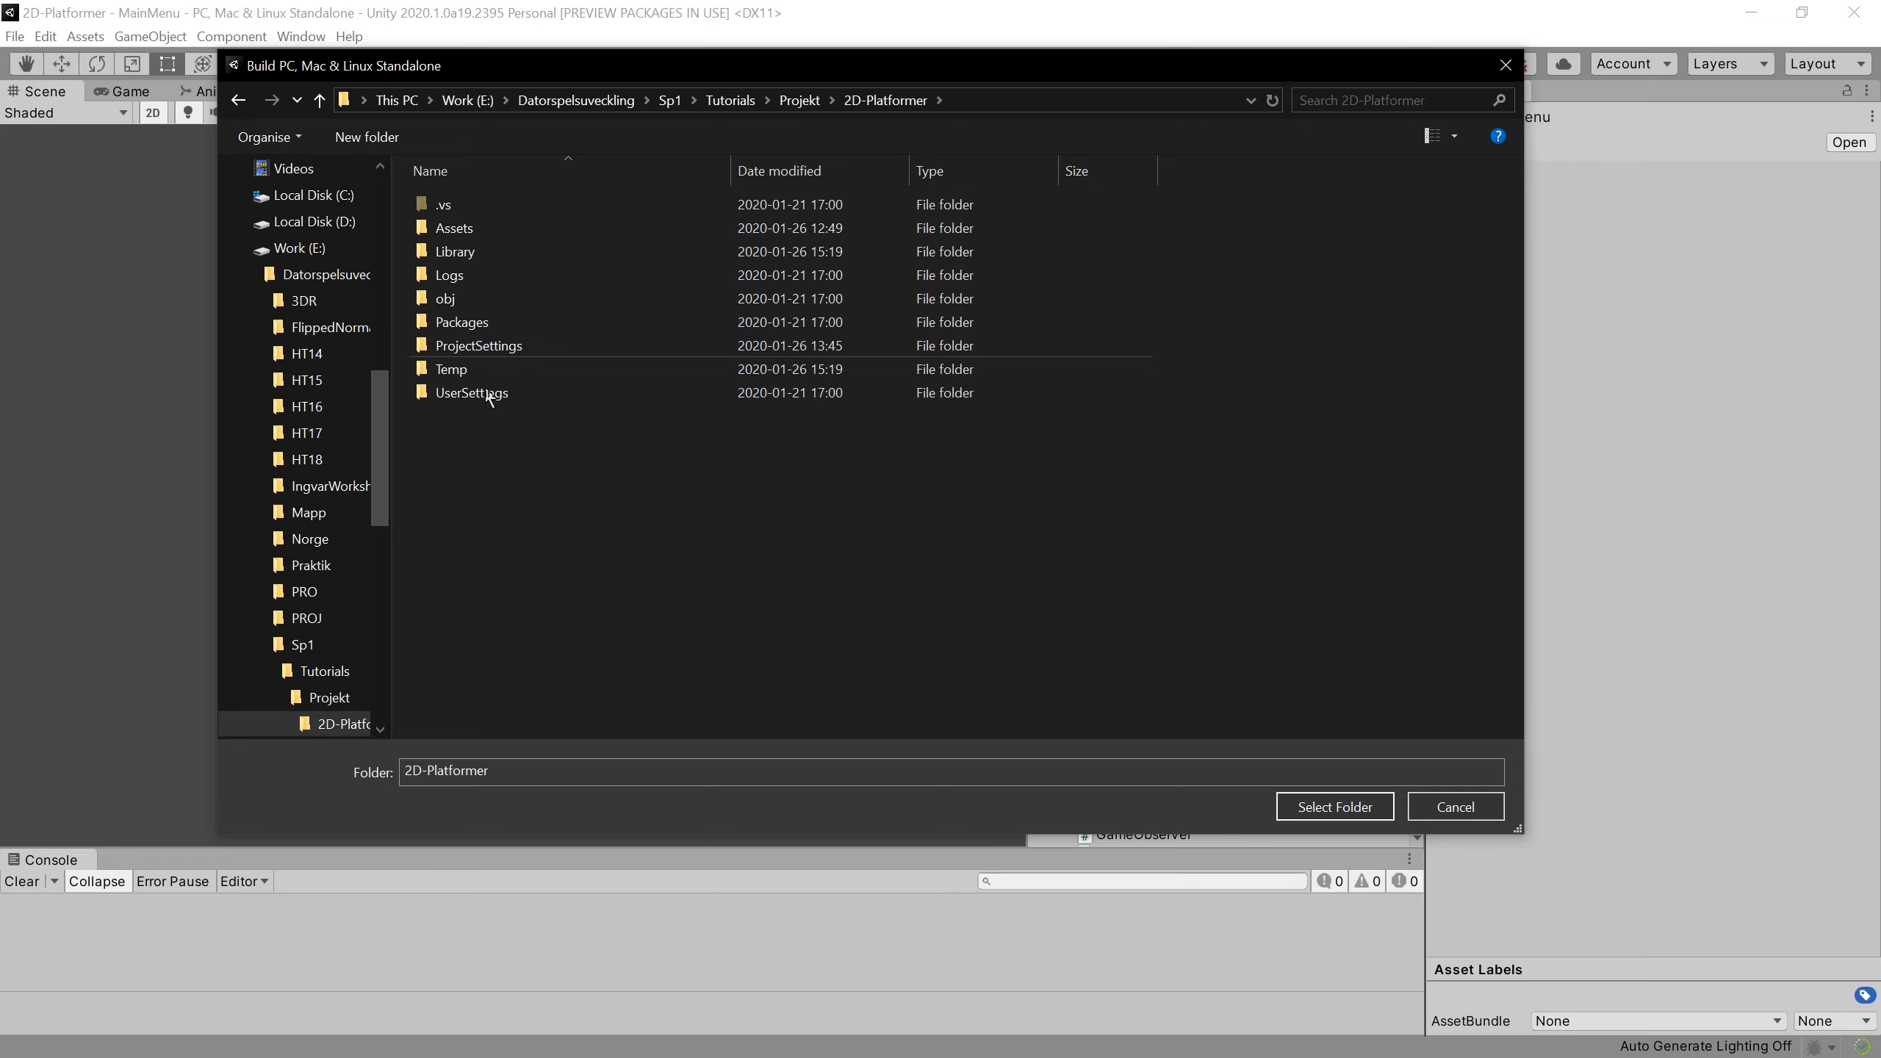
pyautogui.rightClick(565, 574)
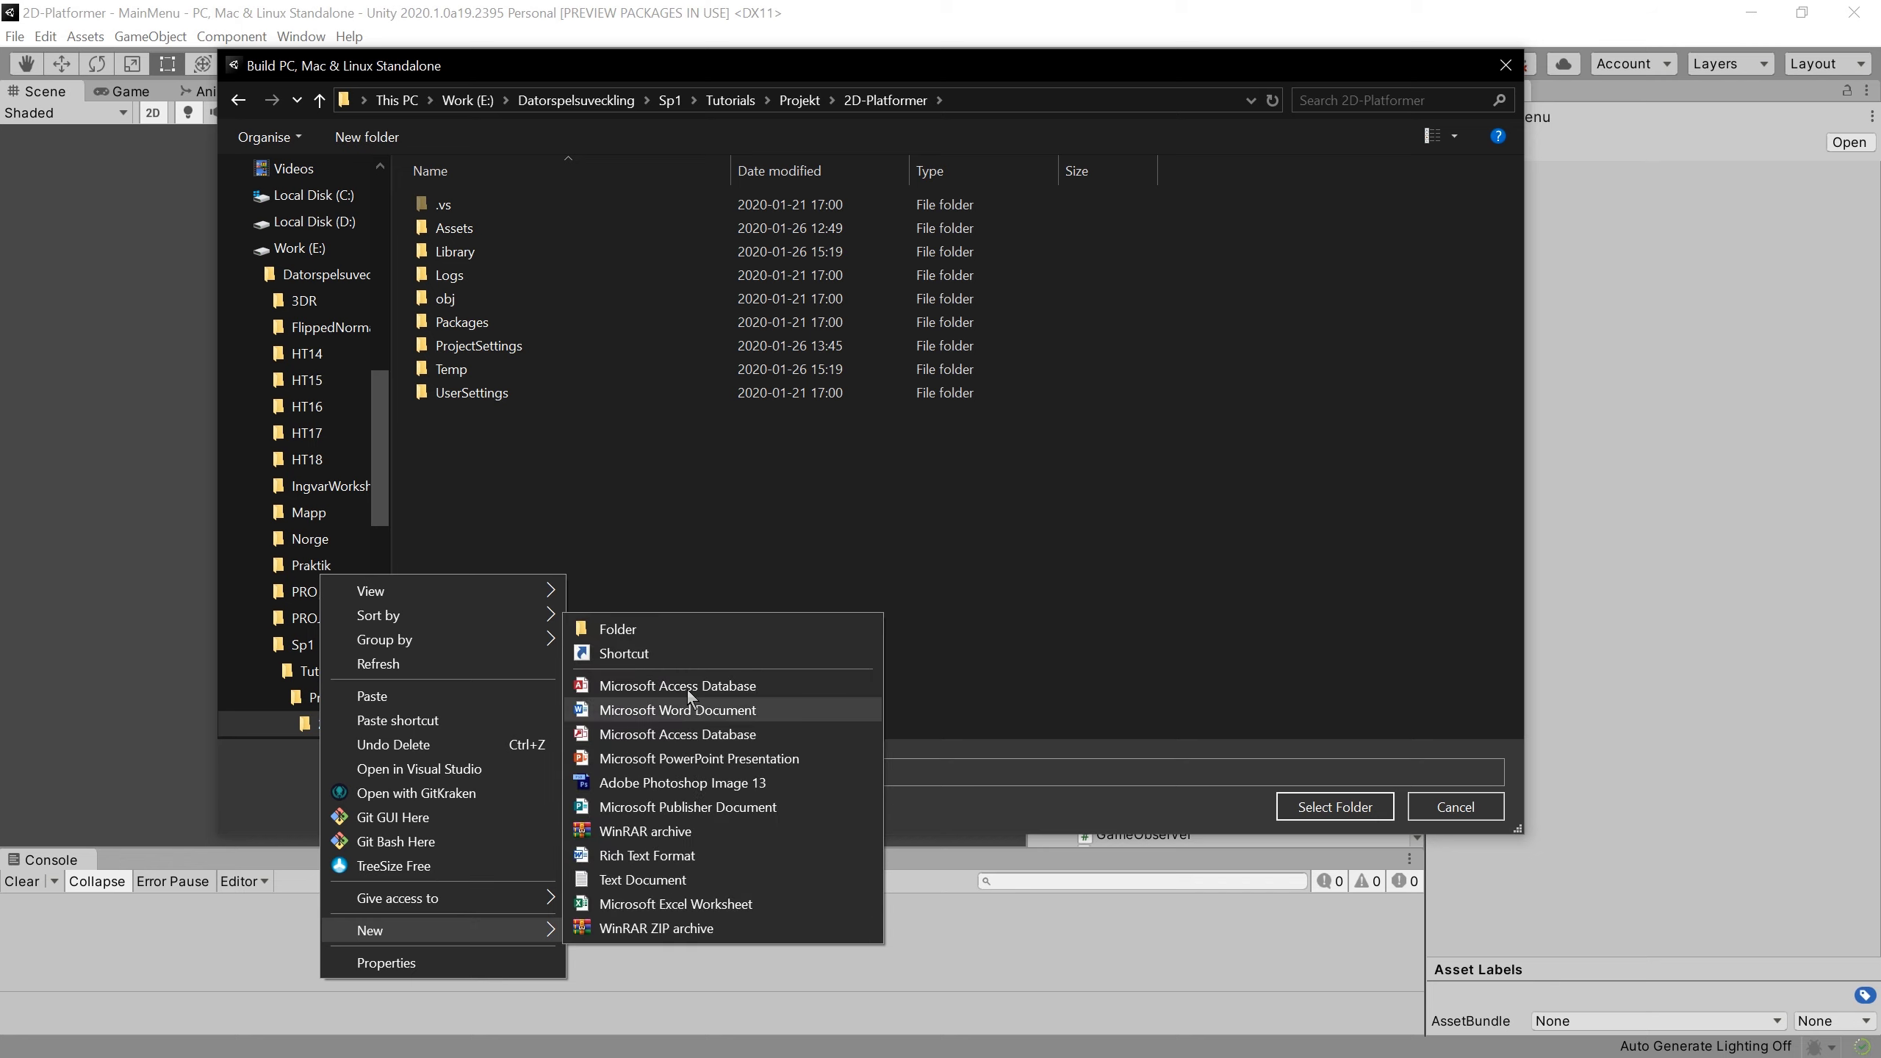
pyautogui.click(686, 626)
pyautogui.write('Bui')
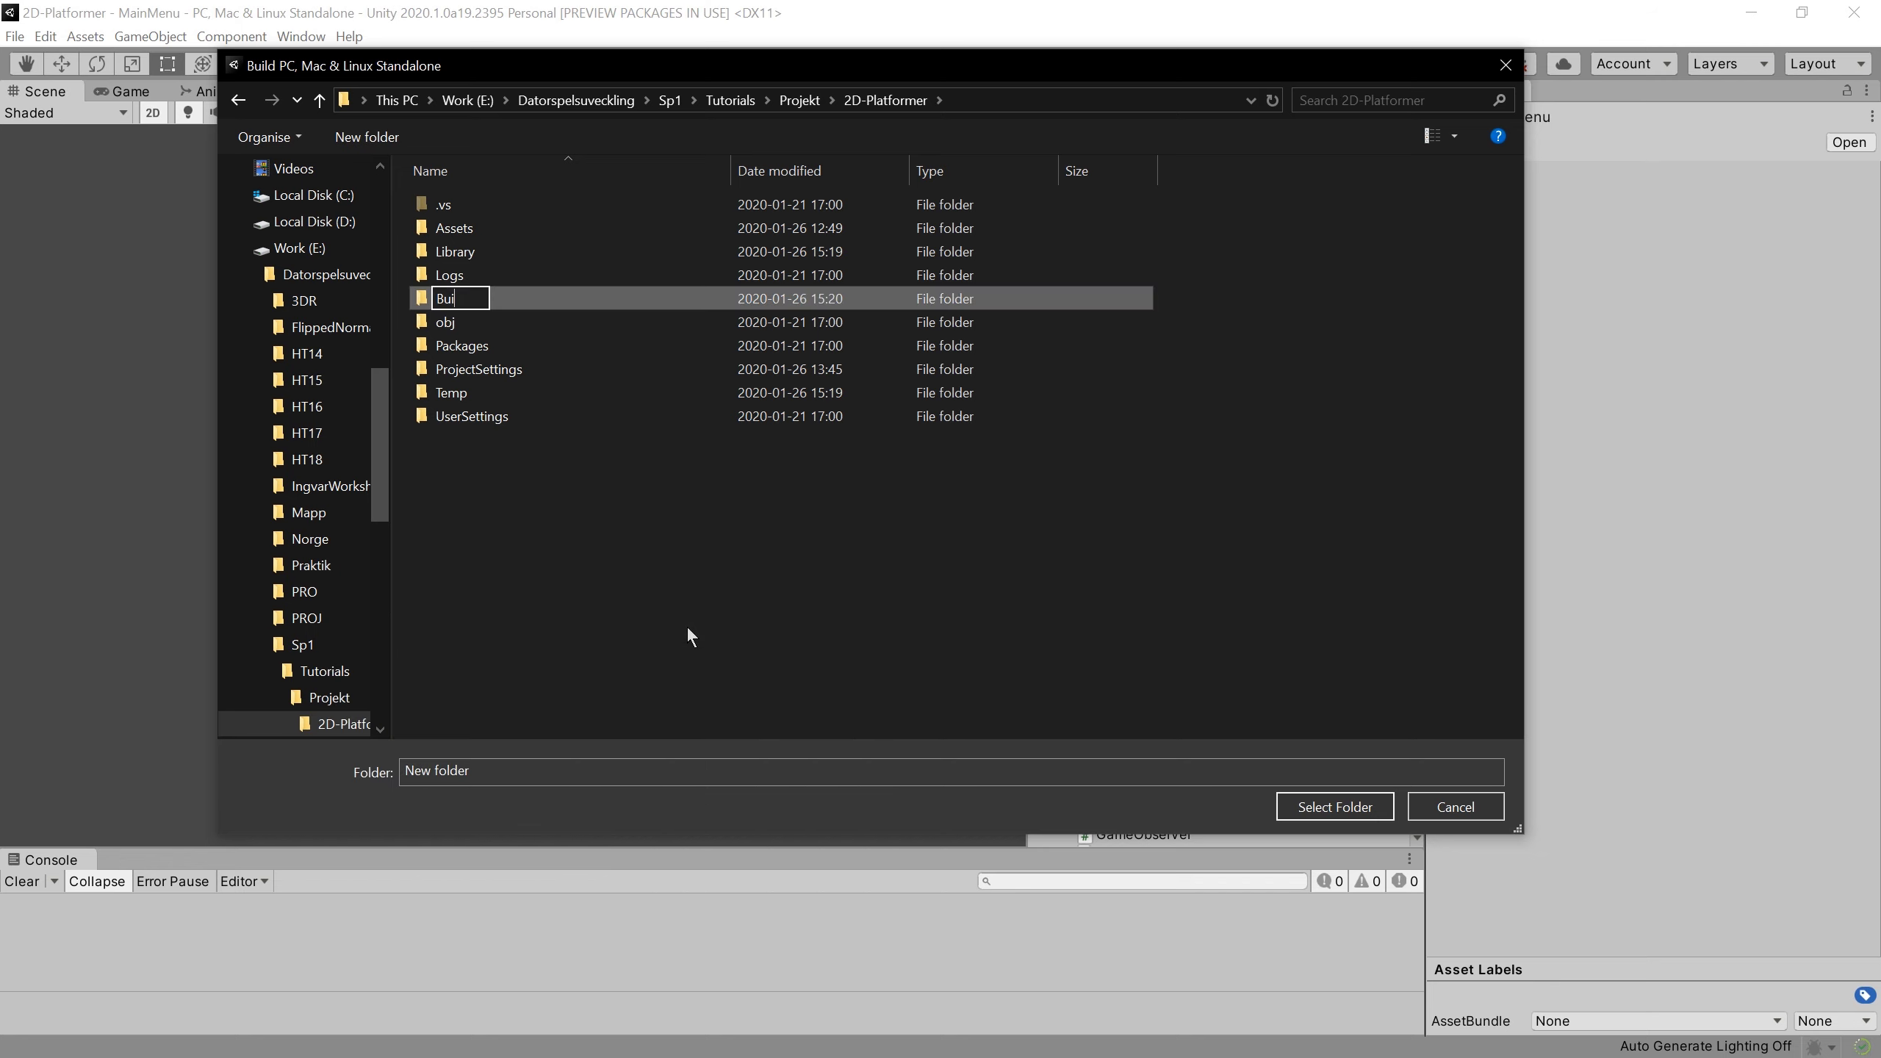
pyautogui.write('ld')
pyautogui.press('Return')
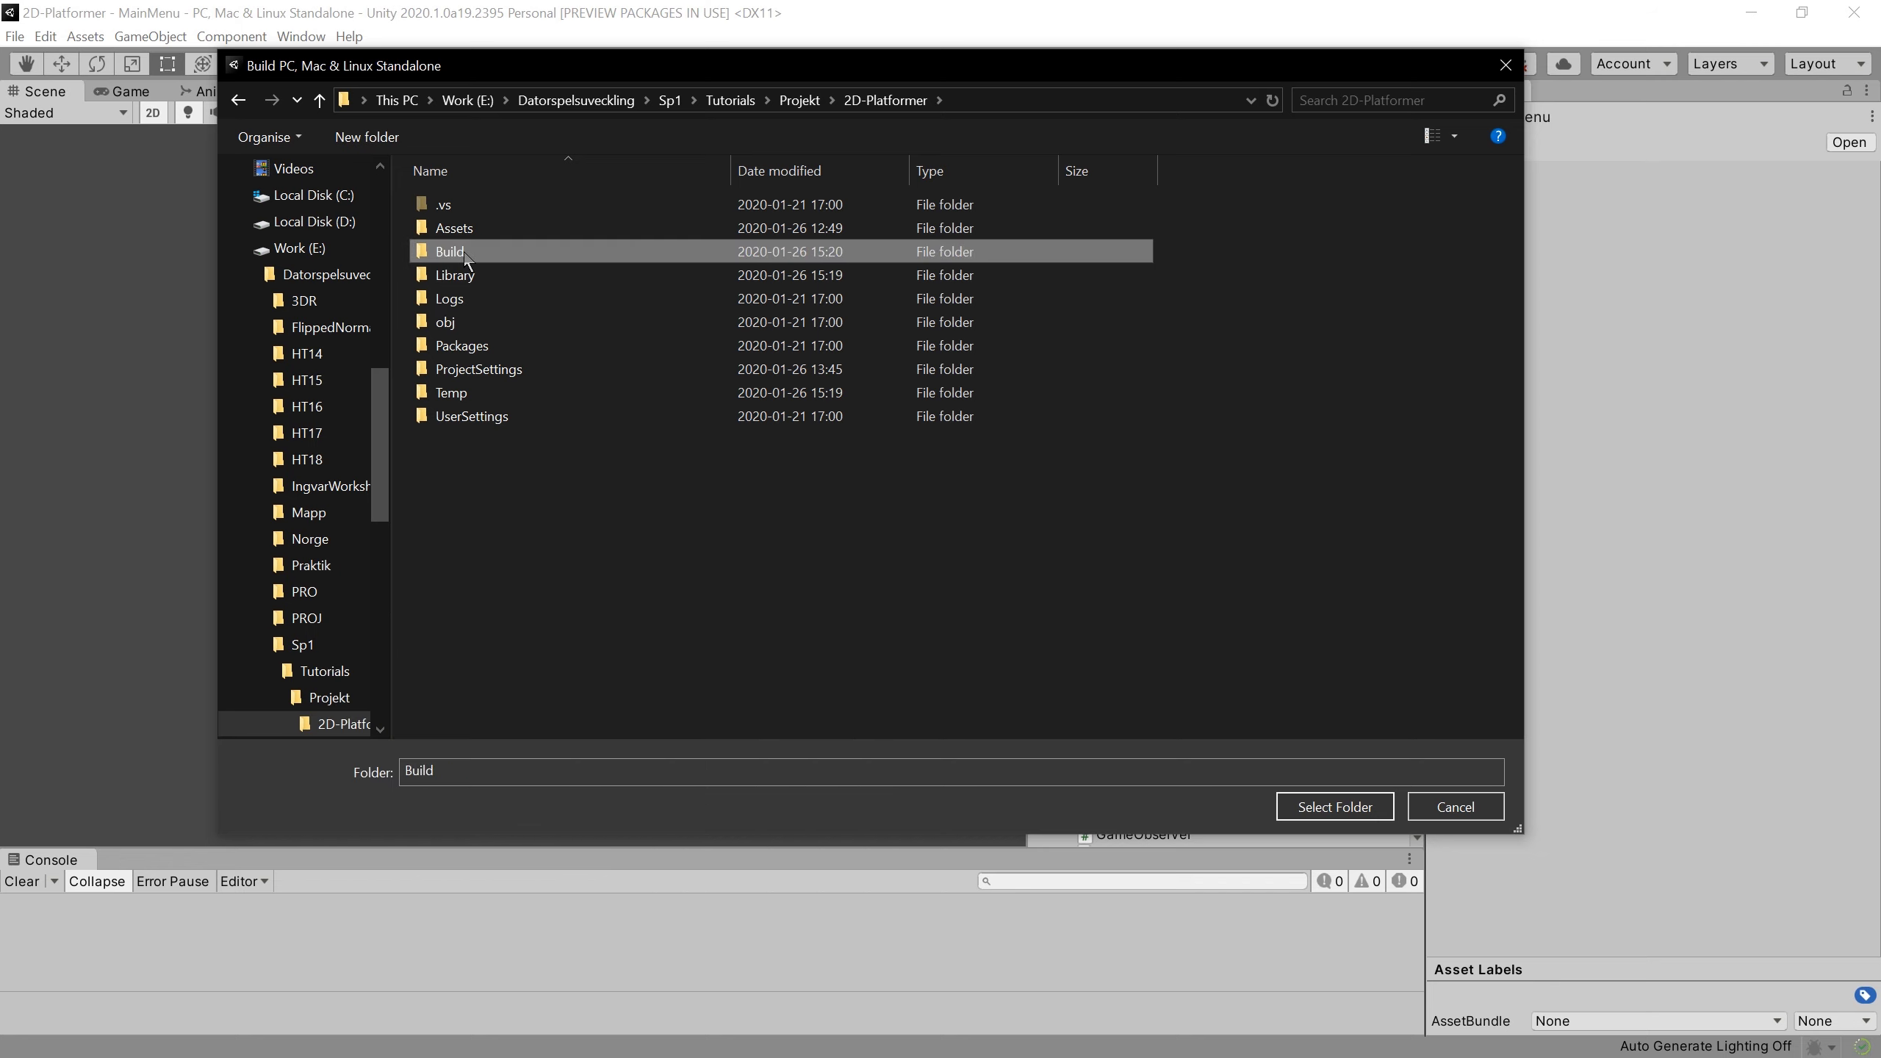
pyautogui.press('Return')
pyautogui.click(1334, 806)
pyautogui.moveTo(1047, 493); pyautogui.dragTo(918, 326)
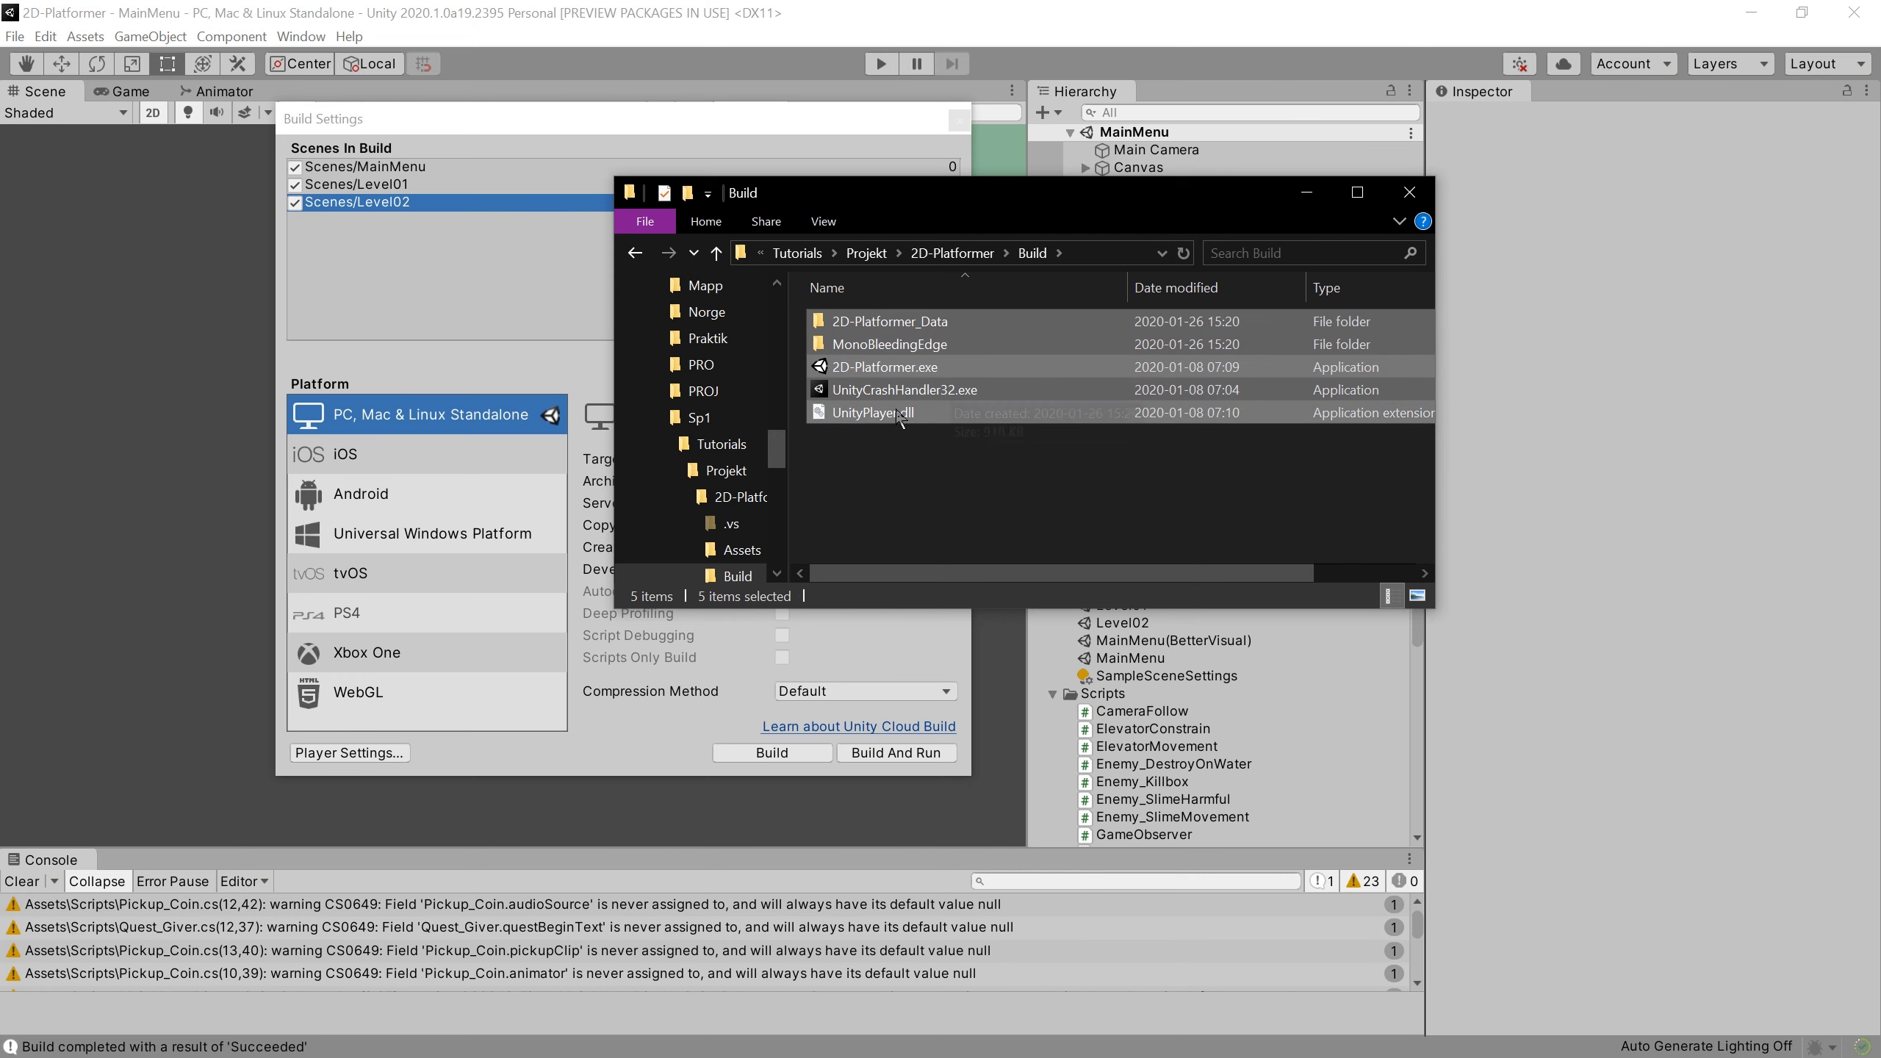
pyautogui.click(897, 467)
pyautogui.click(896, 367)
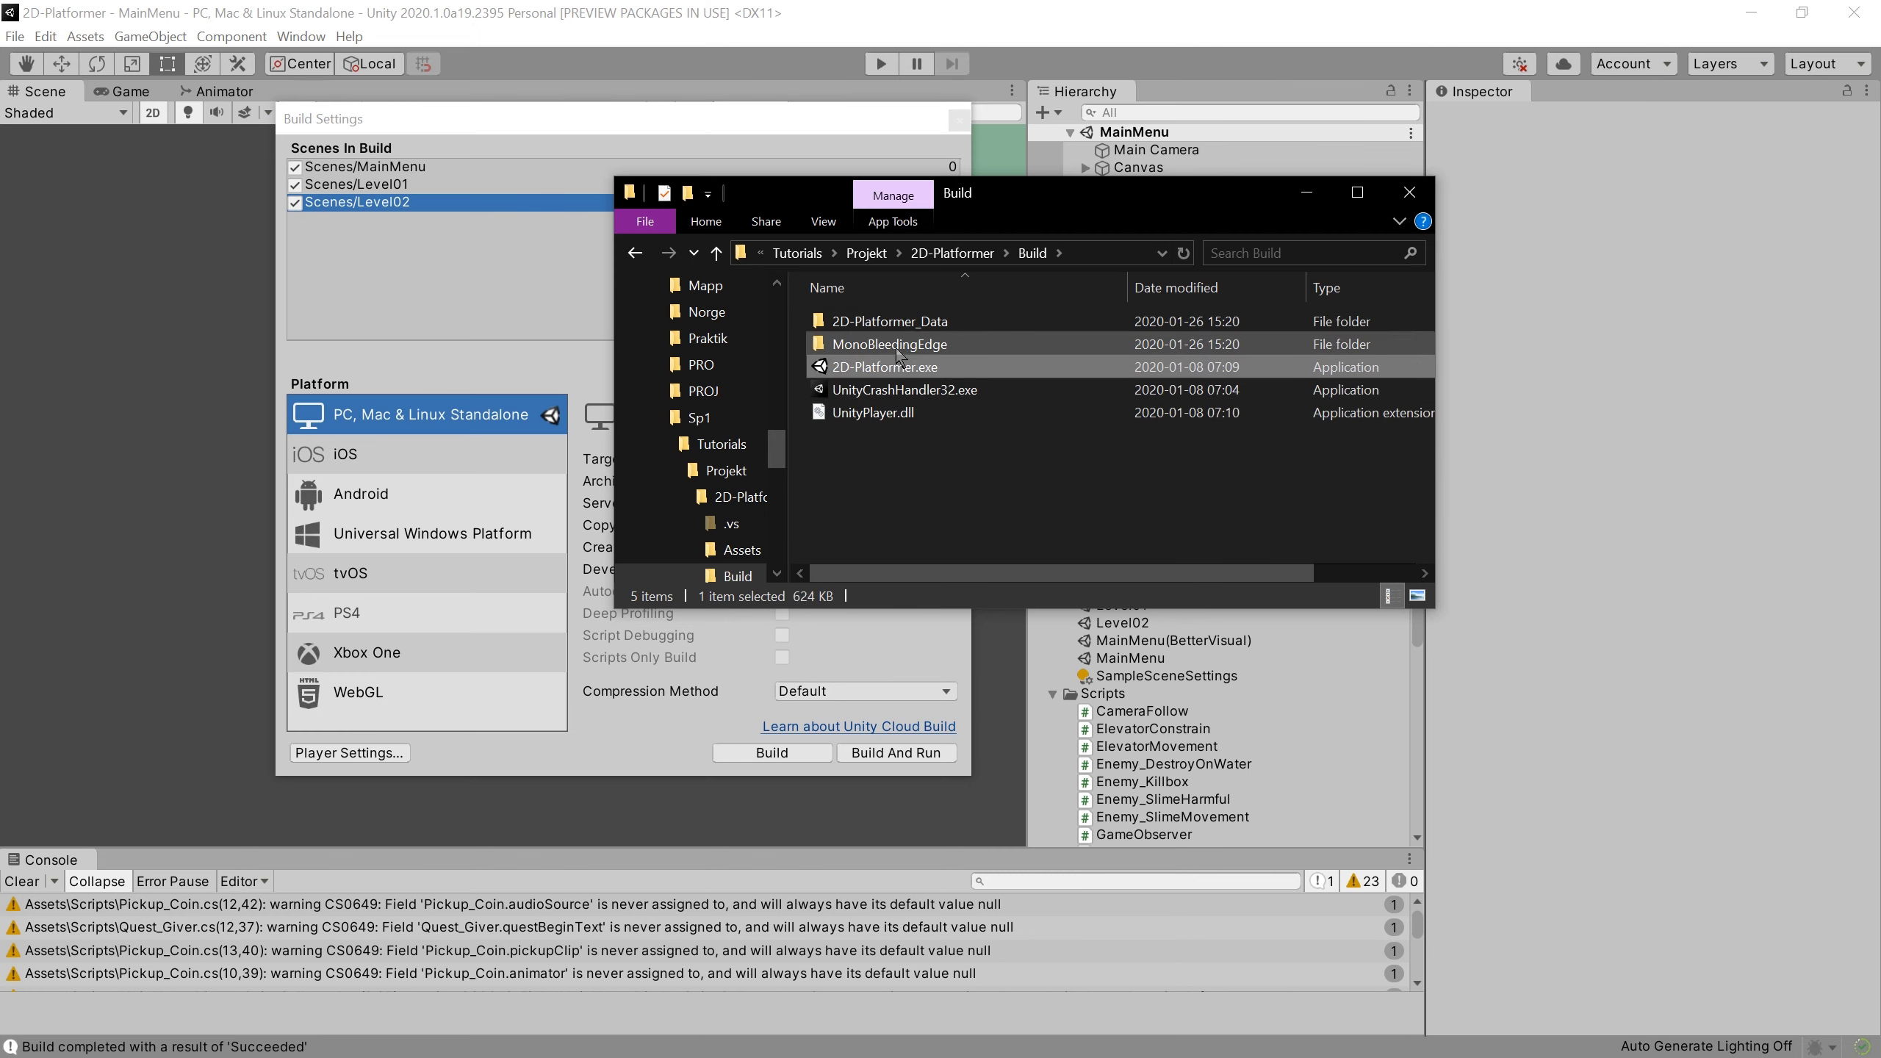